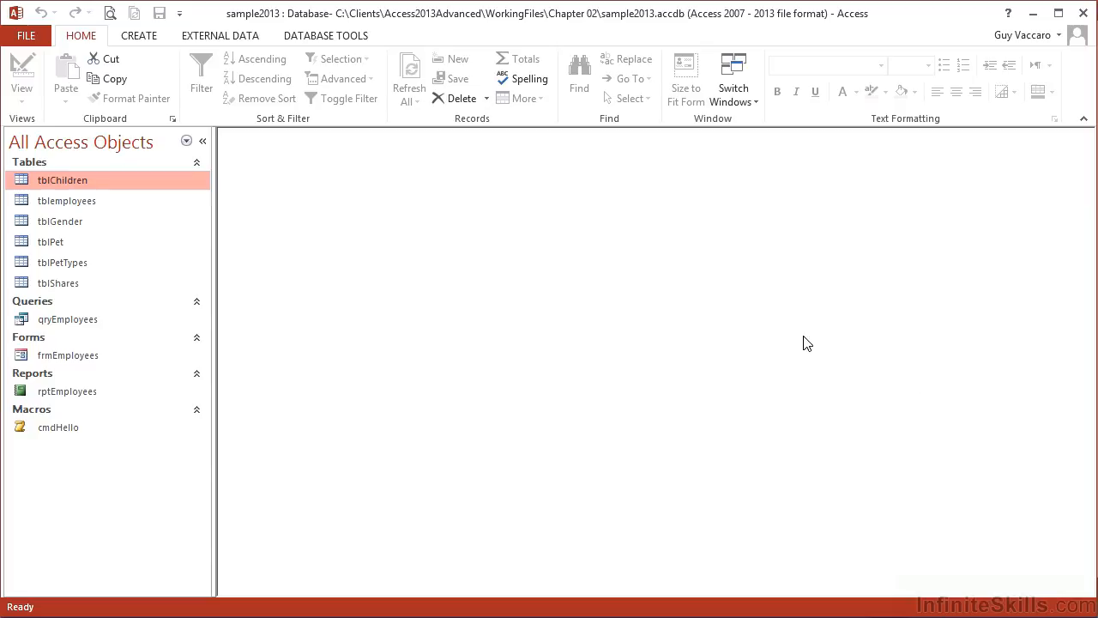
Open tblemployees in Design View and close the property sheet
{"action": "left_click", "coordinate": [105, 208]}
{"action": "right_click", "coordinate": [99, 212]}
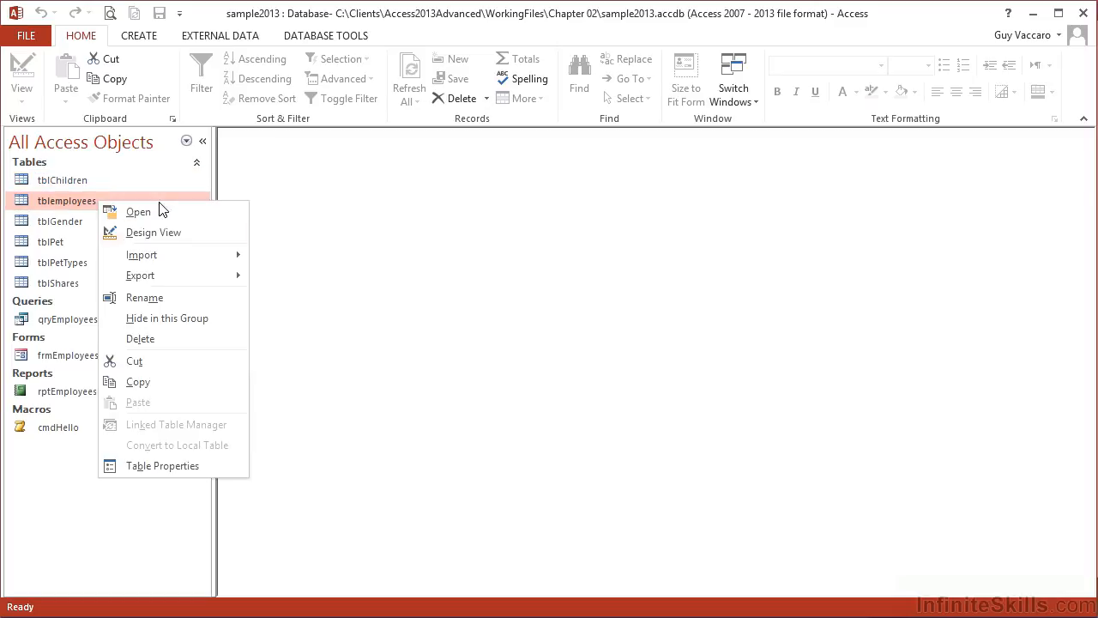
{"action": "left_click", "coordinate": [172, 239]}
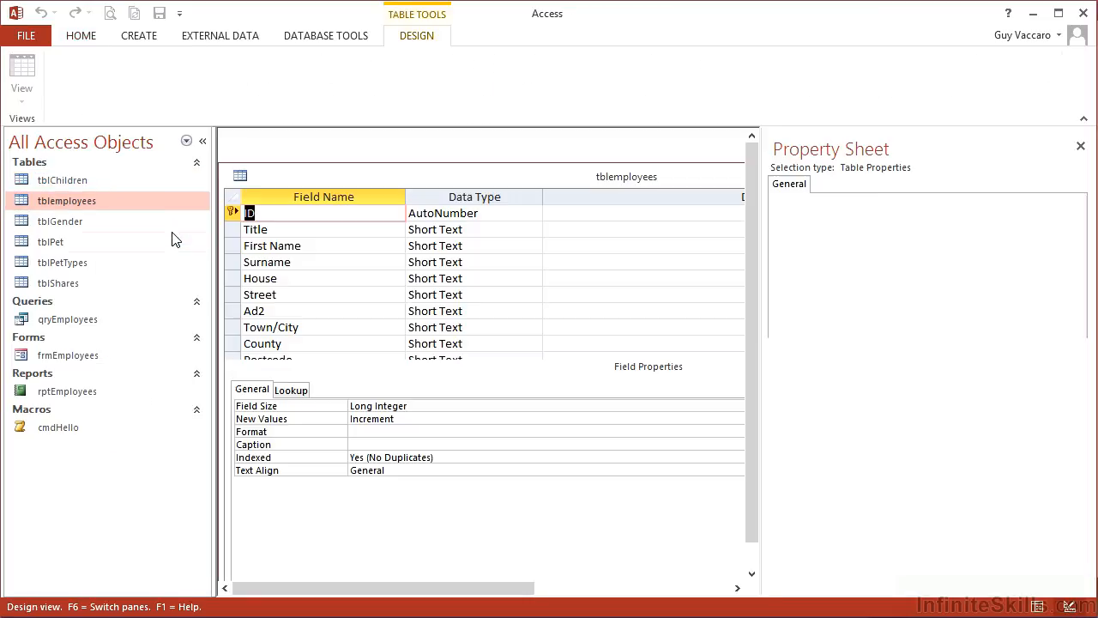
{"action": "double_click", "coordinate": [478, 176]}
{"action": "left_click", "coordinate": [1081, 146]}
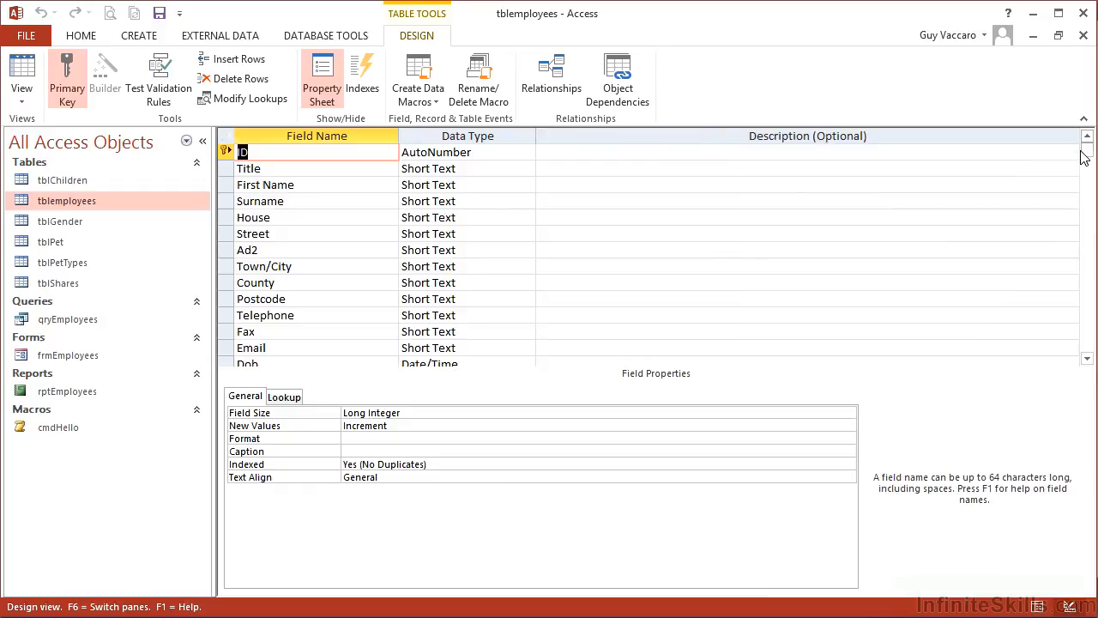
Review the table's fields and their field properties, ending on the Dob field
{"action": "left_click", "coordinate": [319, 184]}
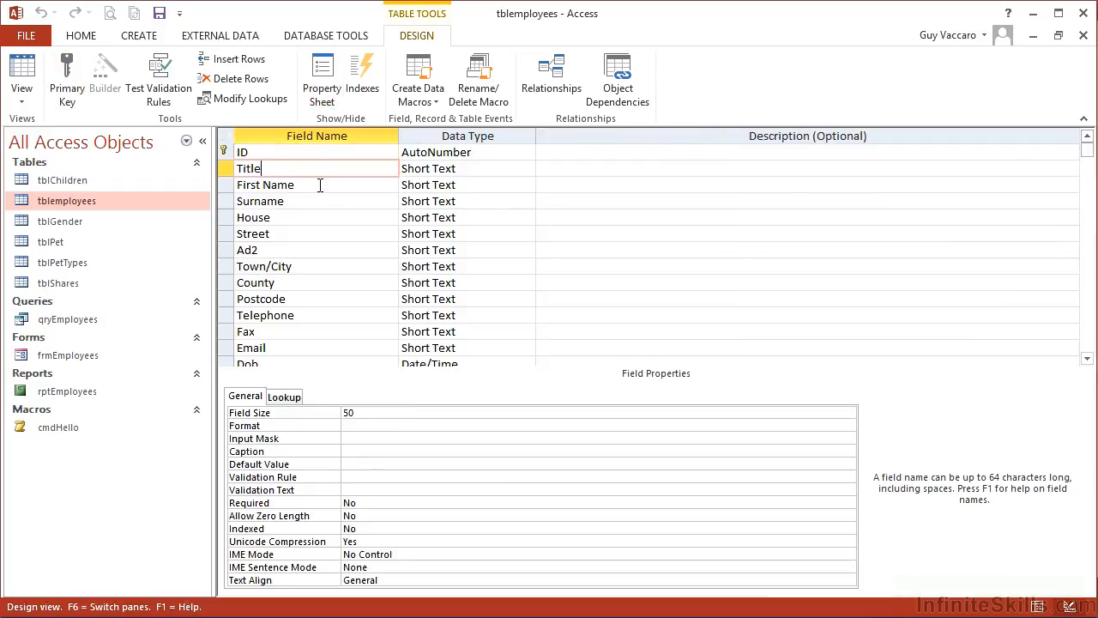
{"action": "left_click", "coordinate": [326, 201]}
{"action": "left_click", "coordinate": [335, 218]}
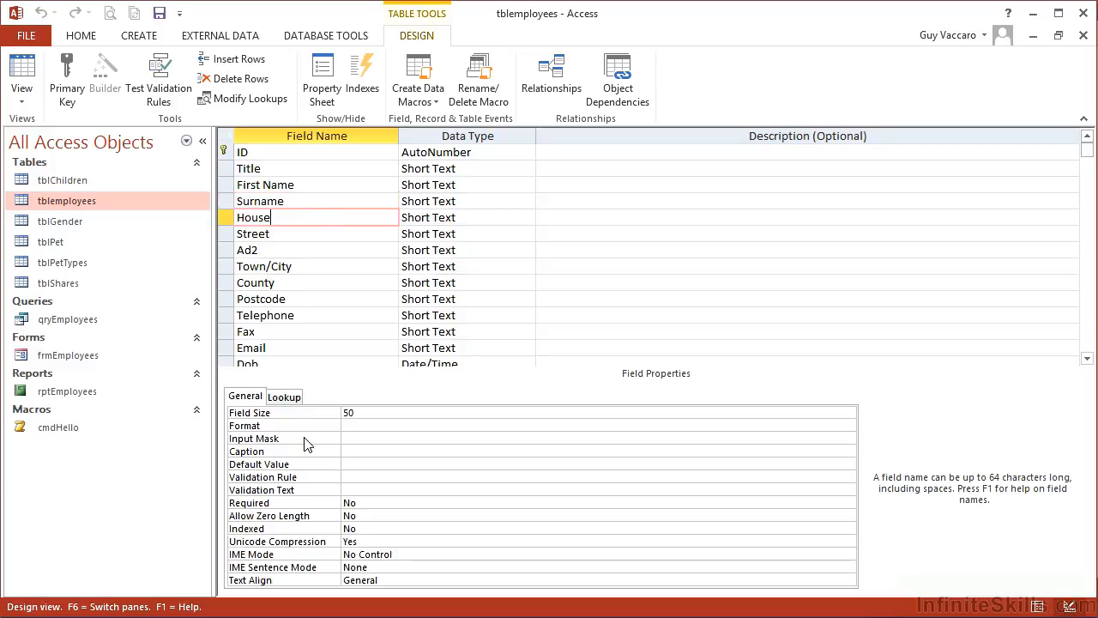
{"action": "left_click", "coordinate": [292, 359]}
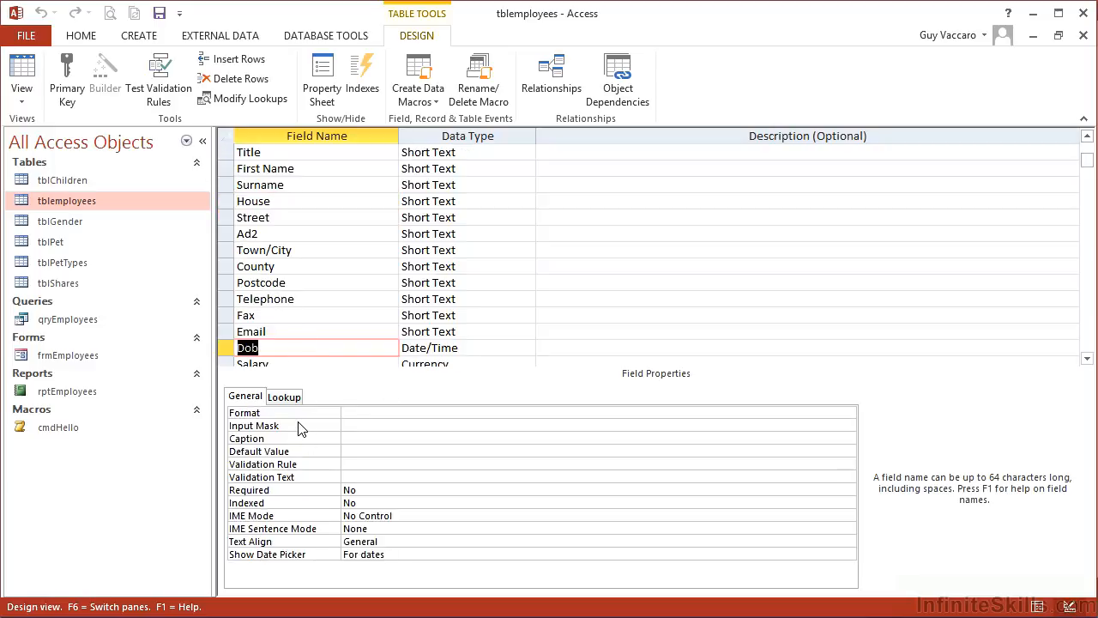
{"action": "scroll", "coordinate": [296, 361], "scroll_direction": "up", "scroll_amount": 1}
{"action": "scroll", "coordinate": [296, 360], "scroll_direction": "down", "scroll_amount": 1}
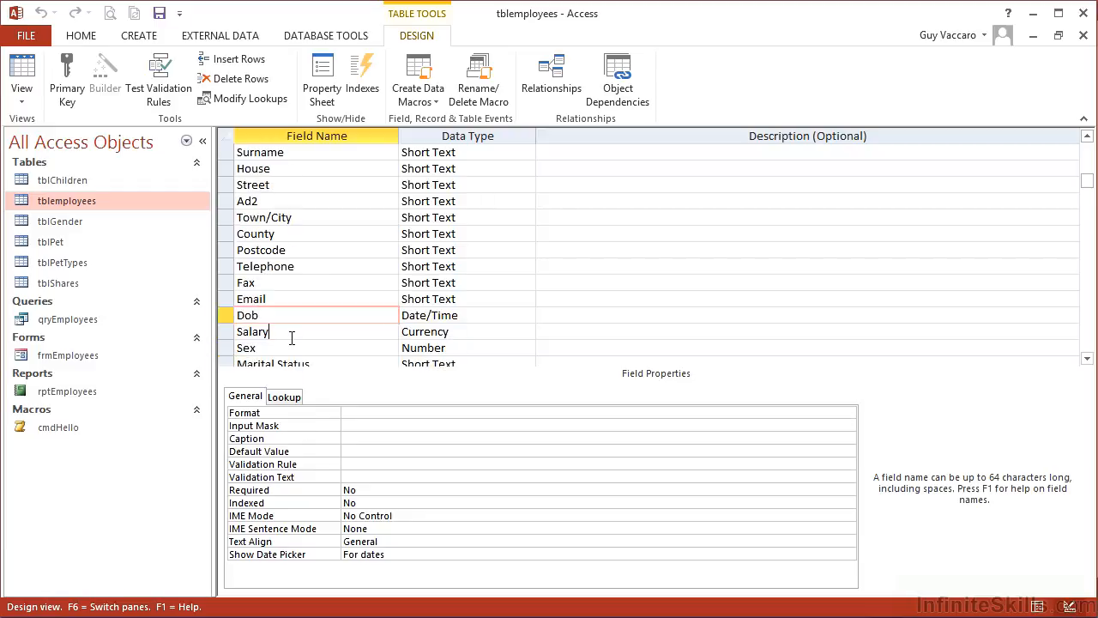
{"action": "left_click", "coordinate": [292, 335]}
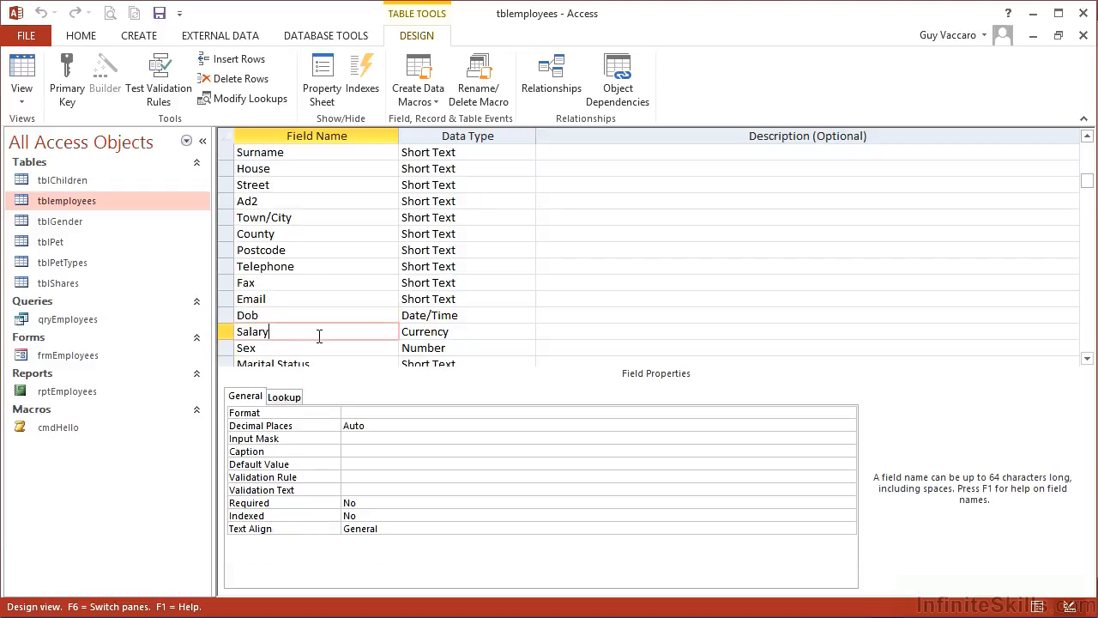
{"action": "left_click", "coordinate": [322, 347]}
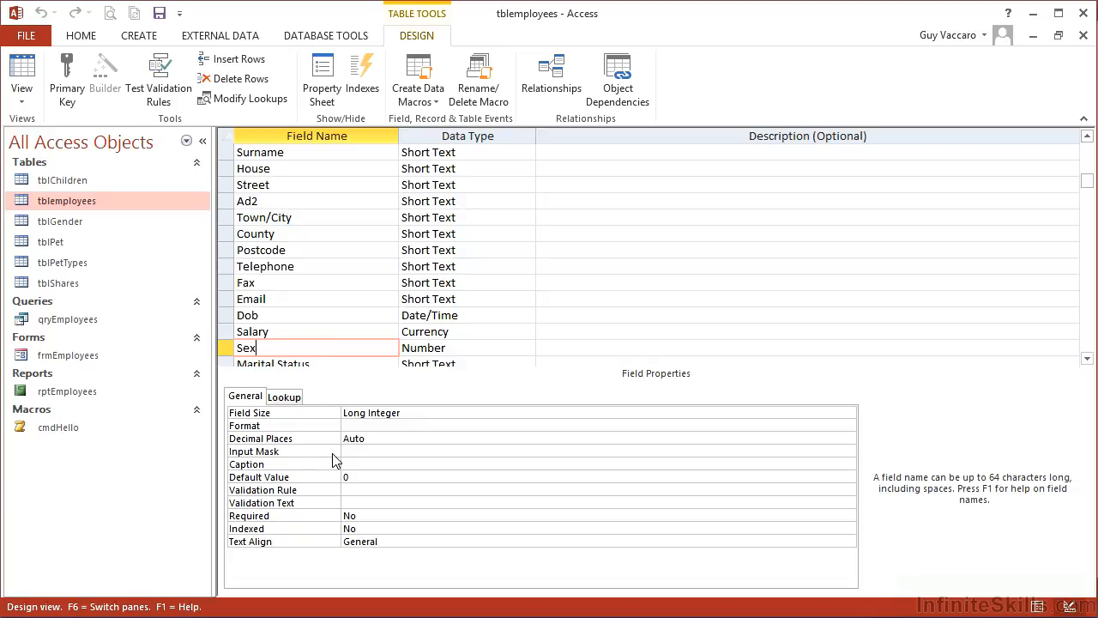
{"action": "left_click", "coordinate": [289, 315]}
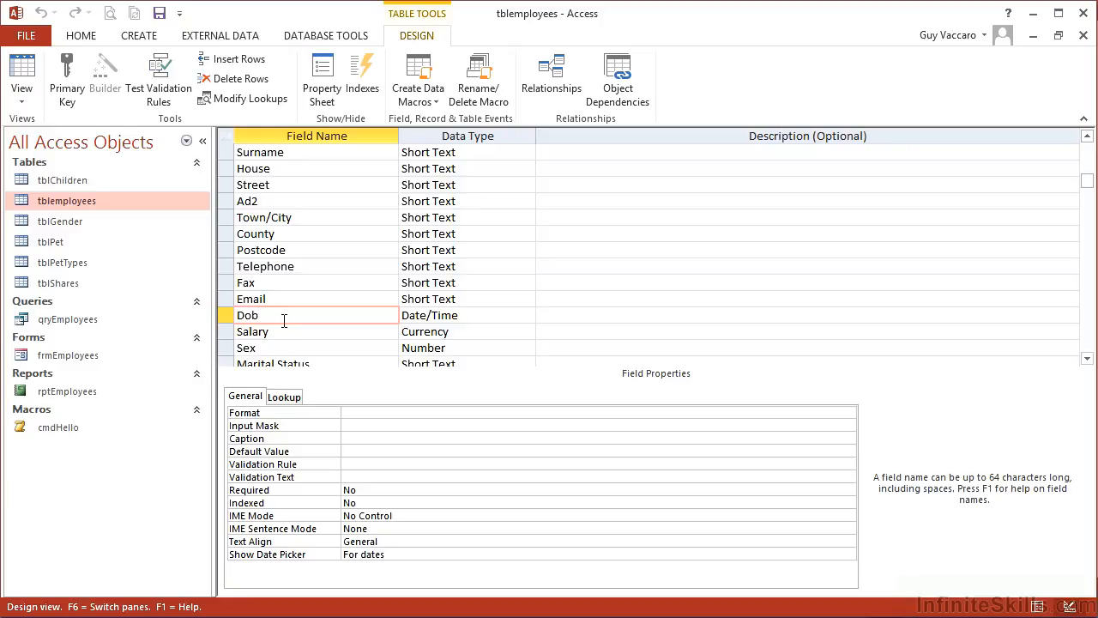
Launch the Input Mask Wizard for the Dob field, allowing the security notice and saving the table
{"action": "left_click", "coordinate": [347, 426]}
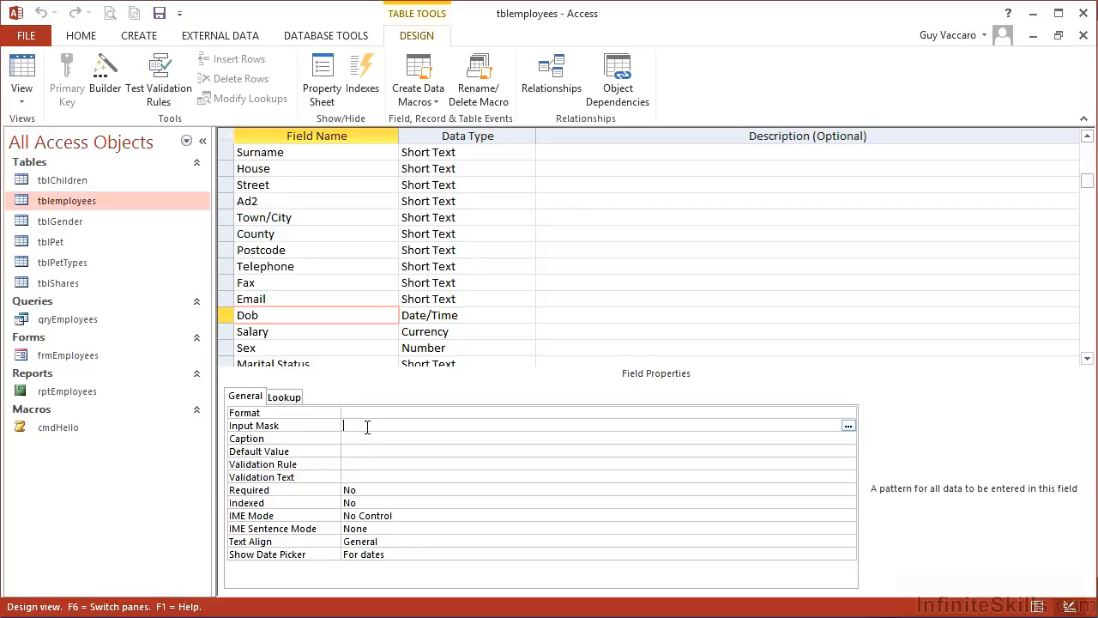
{"action": "left_click", "coordinate": [847, 427]}
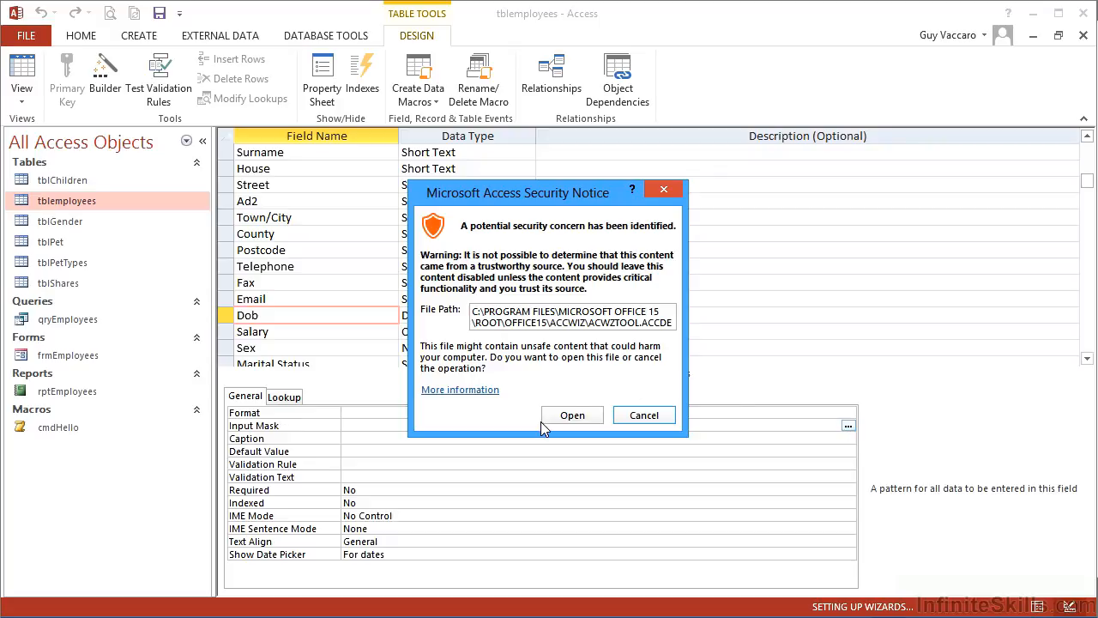
{"action": "left_click", "coordinate": [572, 415]}
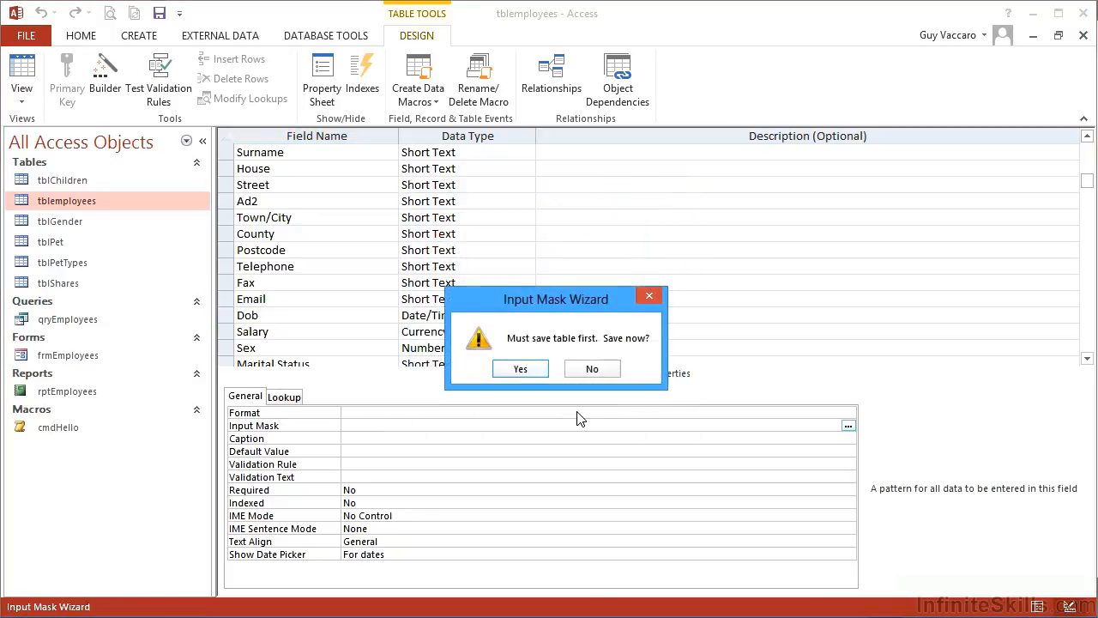
{"action": "left_click", "coordinate": [519, 371]}
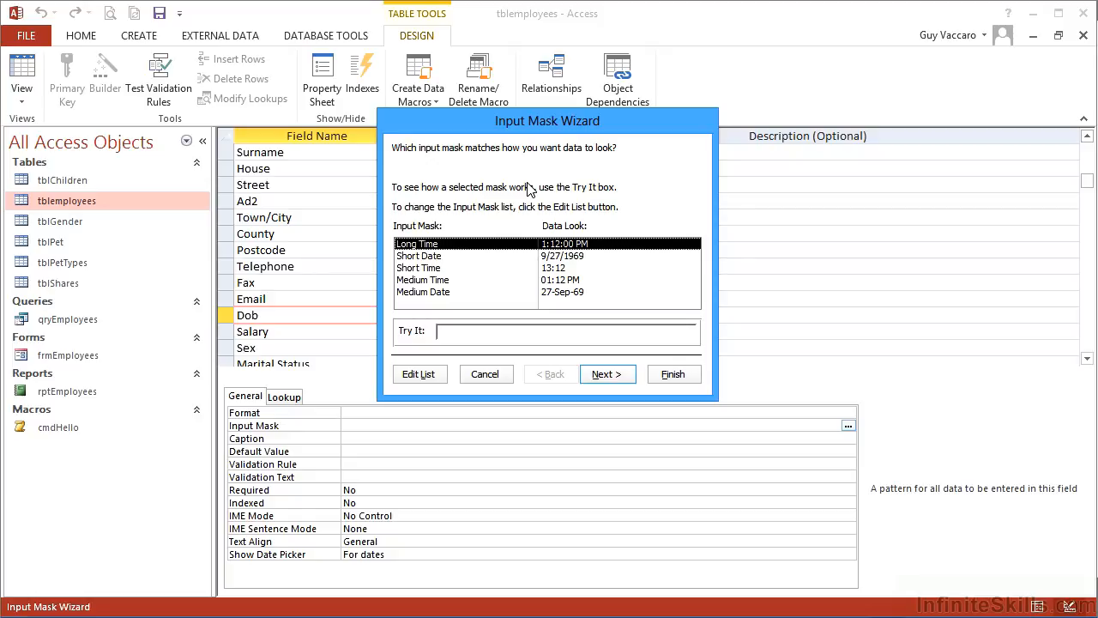
Browse the available input masks in the wizard and choose Short Date
{"action": "left_click_drag", "start_coordinate": [542, 133], "coordinate": [635, 130]}
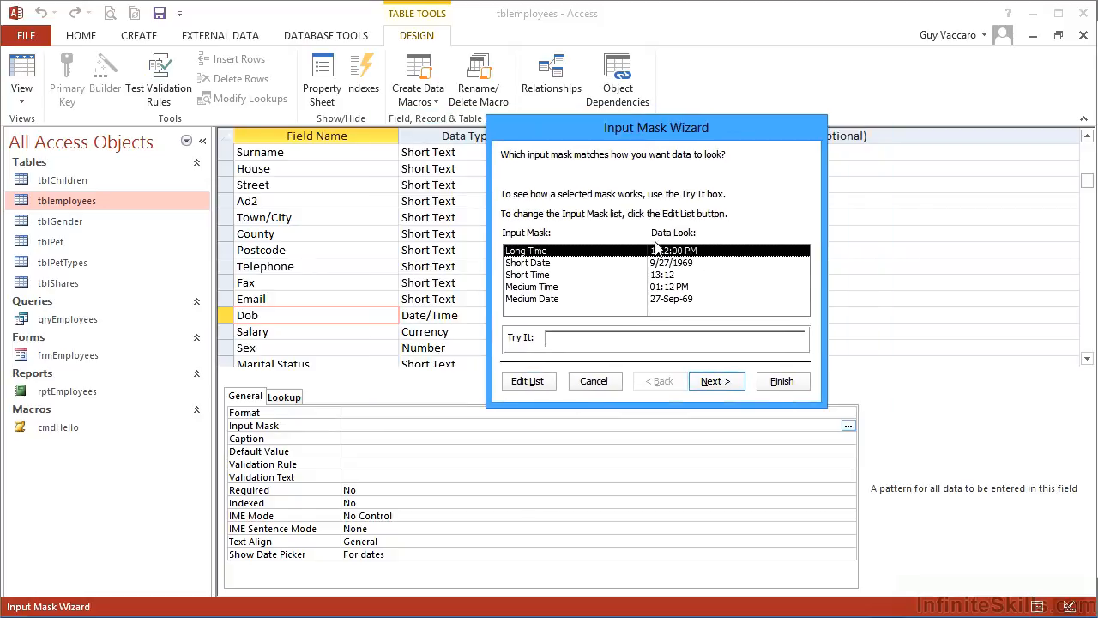
{"action": "left_click", "coordinate": [558, 263]}
{"action": "left_click", "coordinate": [560, 275]}
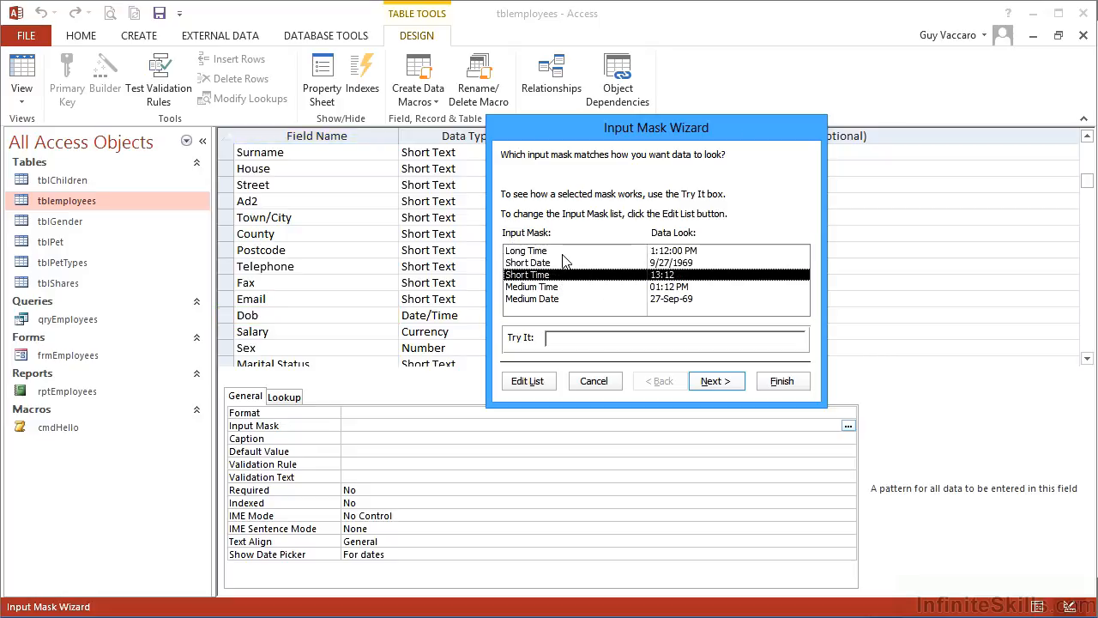
{"action": "left_click", "coordinate": [568, 251]}
{"action": "left_click", "coordinate": [567, 263]}
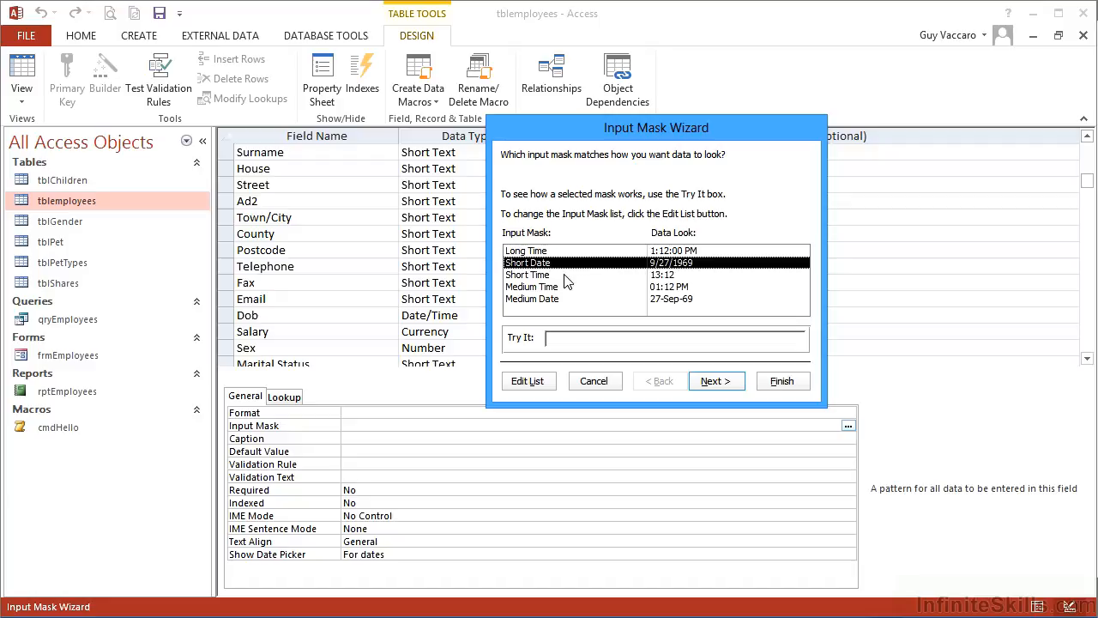
{"action": "left_click", "coordinate": [568, 274]}
{"action": "left_click", "coordinate": [569, 287]}
{"action": "left_click", "coordinate": [568, 300]}
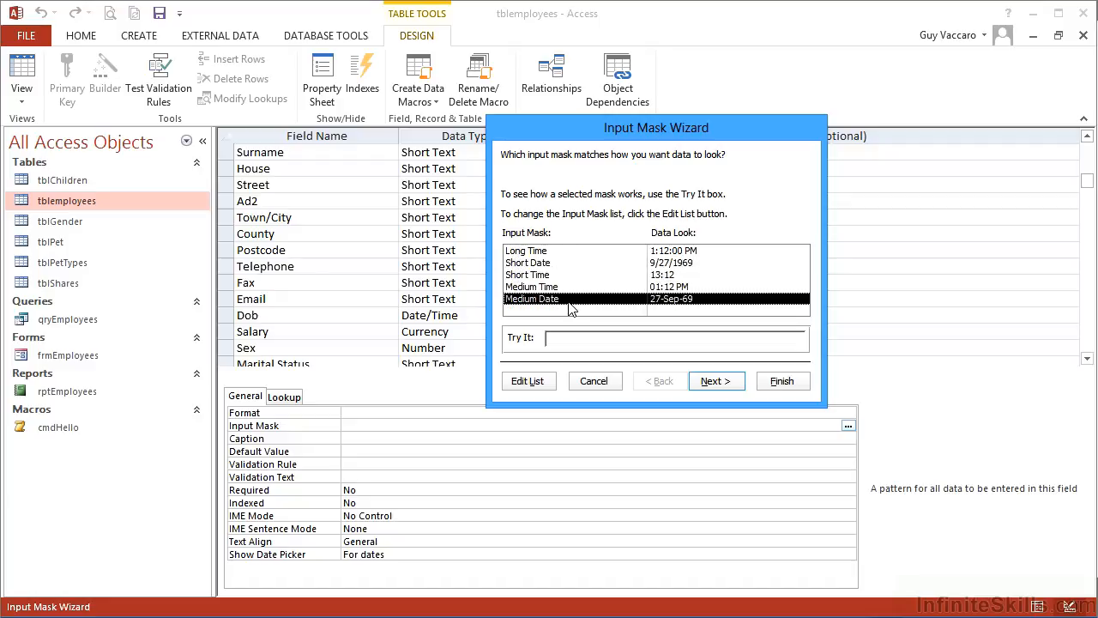
{"action": "left_click", "coordinate": [556, 263]}
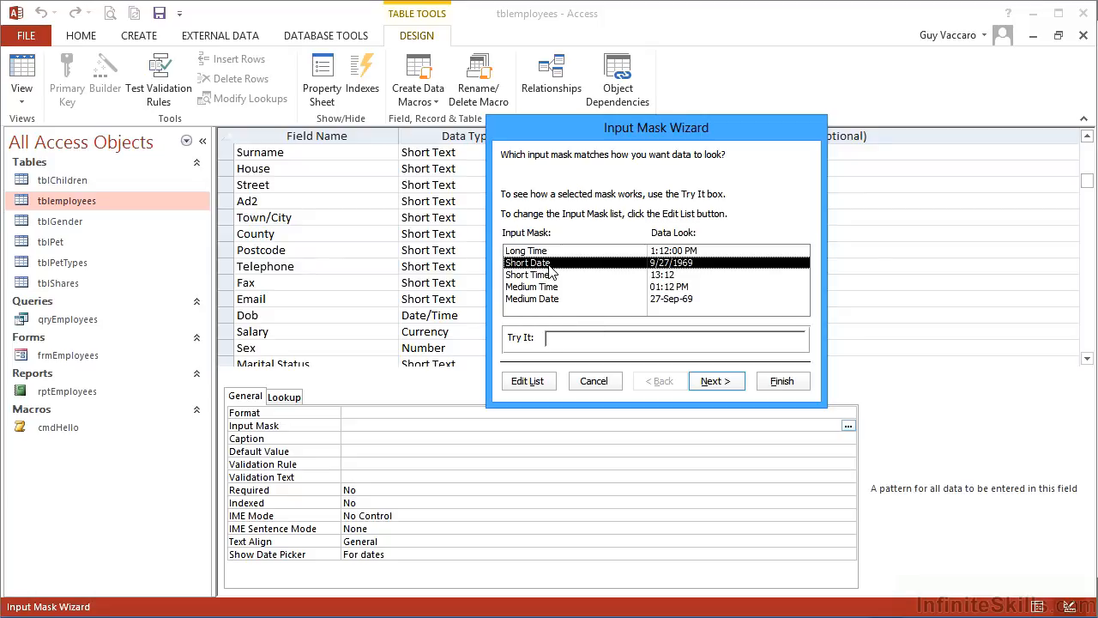
Test the Short Date mask with a sample date in the Try It box and continue to the next page
{"action": "left_click", "coordinate": [549, 338]}
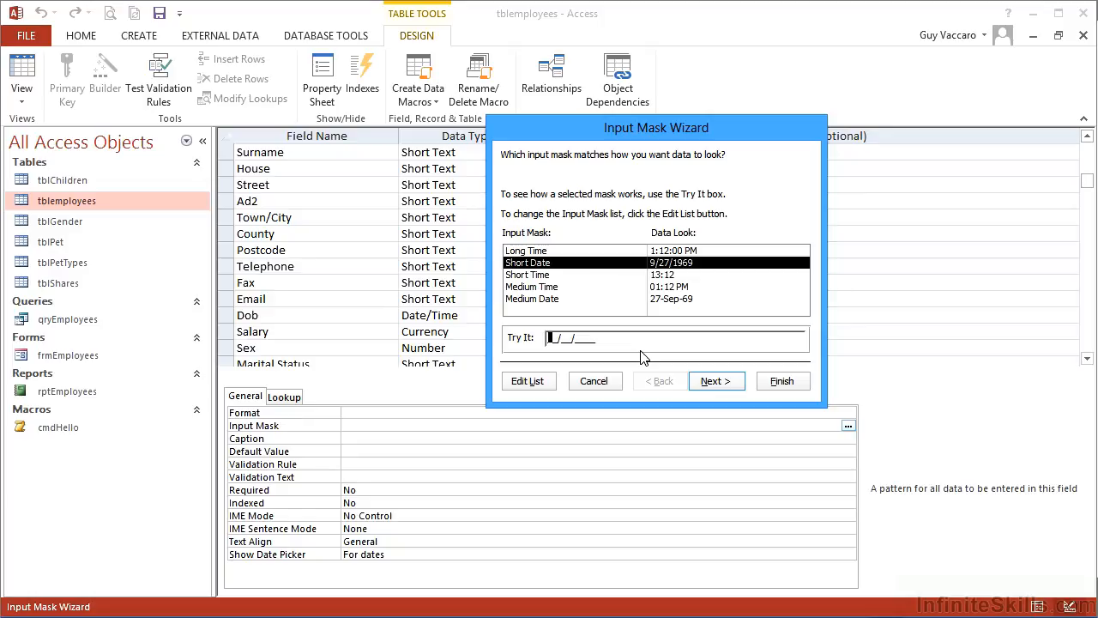
{"action": "type", "text": "08/23/1966"}
{"action": "left_click", "coordinate": [725, 376]}
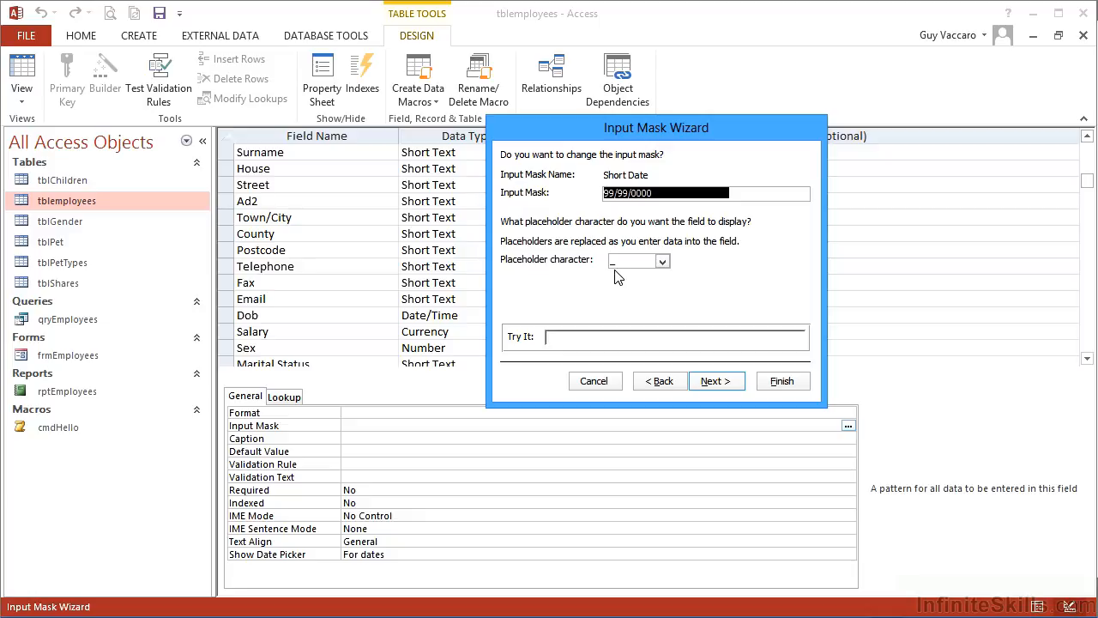
Set the placeholder character to #, test the mask with a sample date, and finish the wizard
{"action": "left_click", "coordinate": [662, 262]}
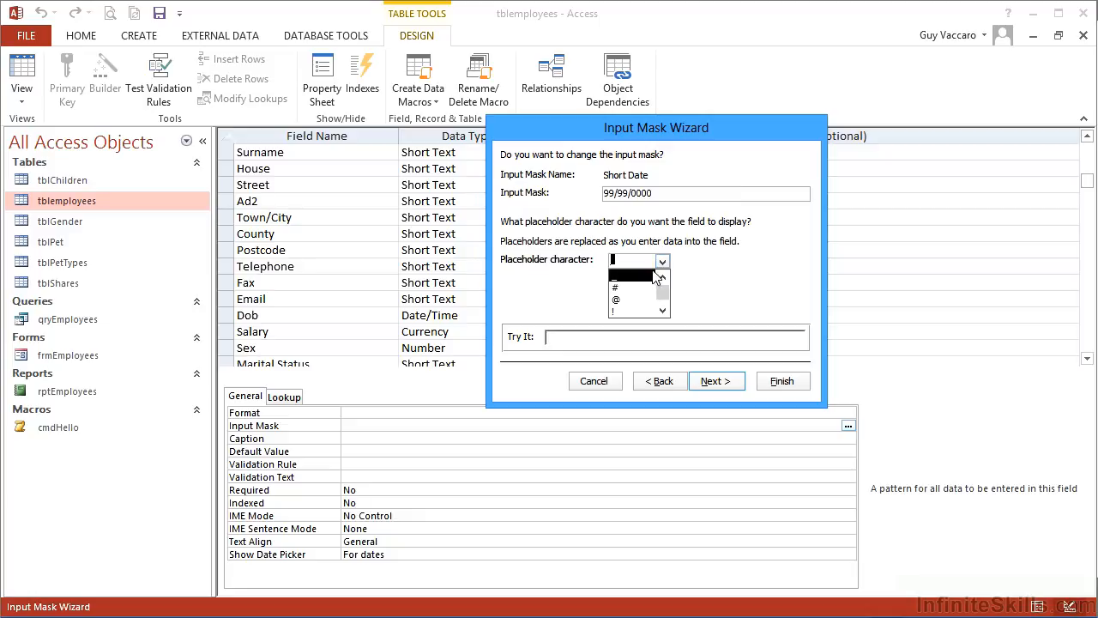
{"action": "left_click", "coordinate": [633, 289]}
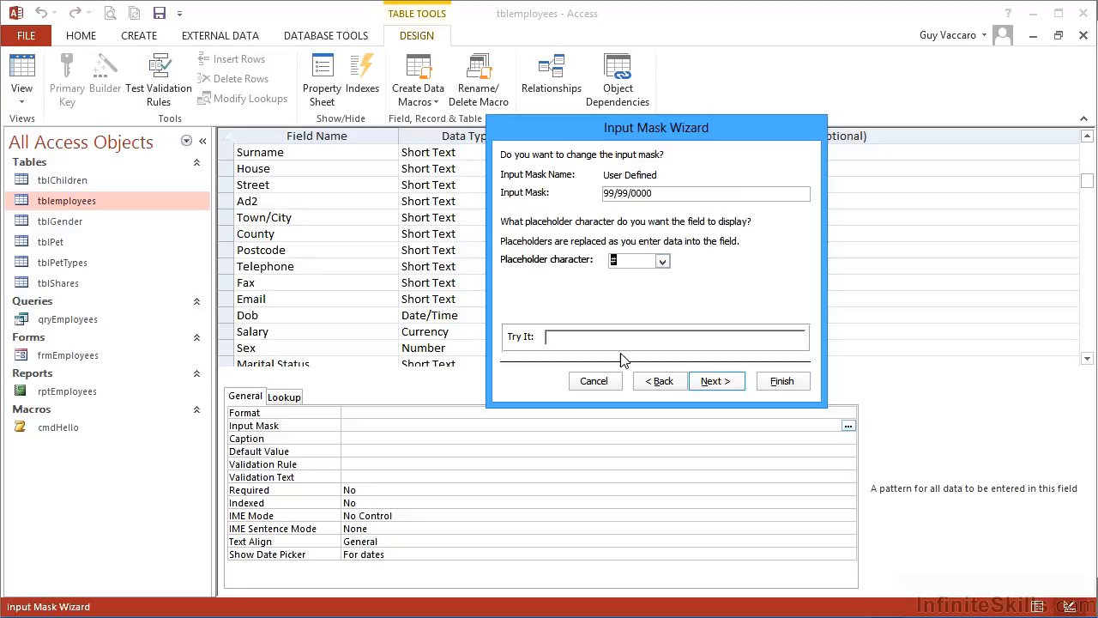
{"action": "left_click", "coordinate": [549, 340]}
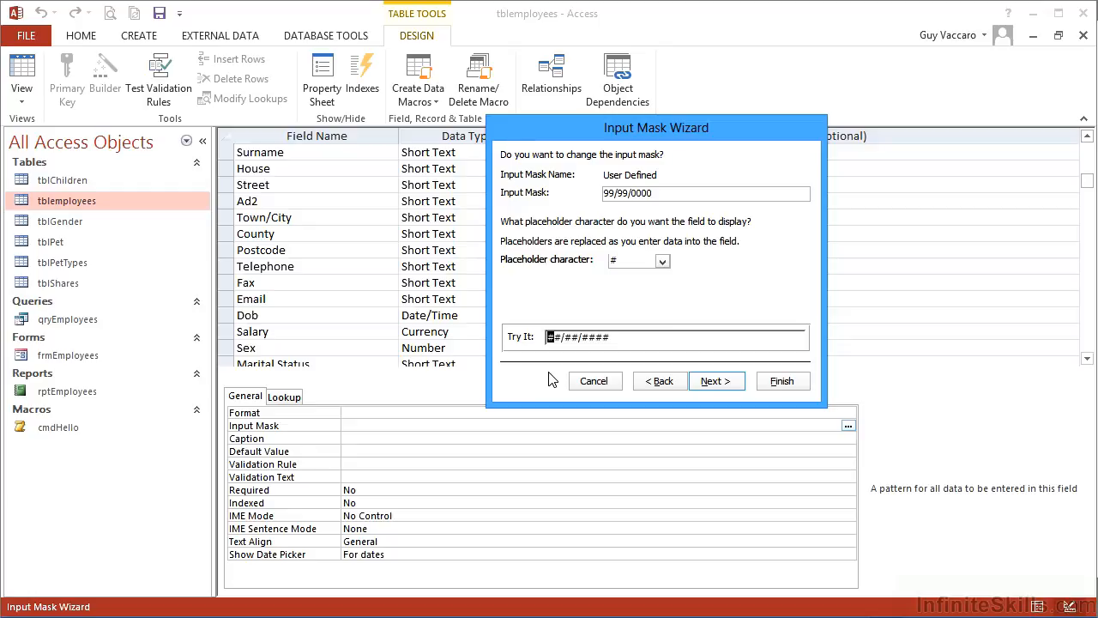
{"action": "type", "text": "01/01/1966"}
{"action": "left_click", "coordinate": [728, 389]}
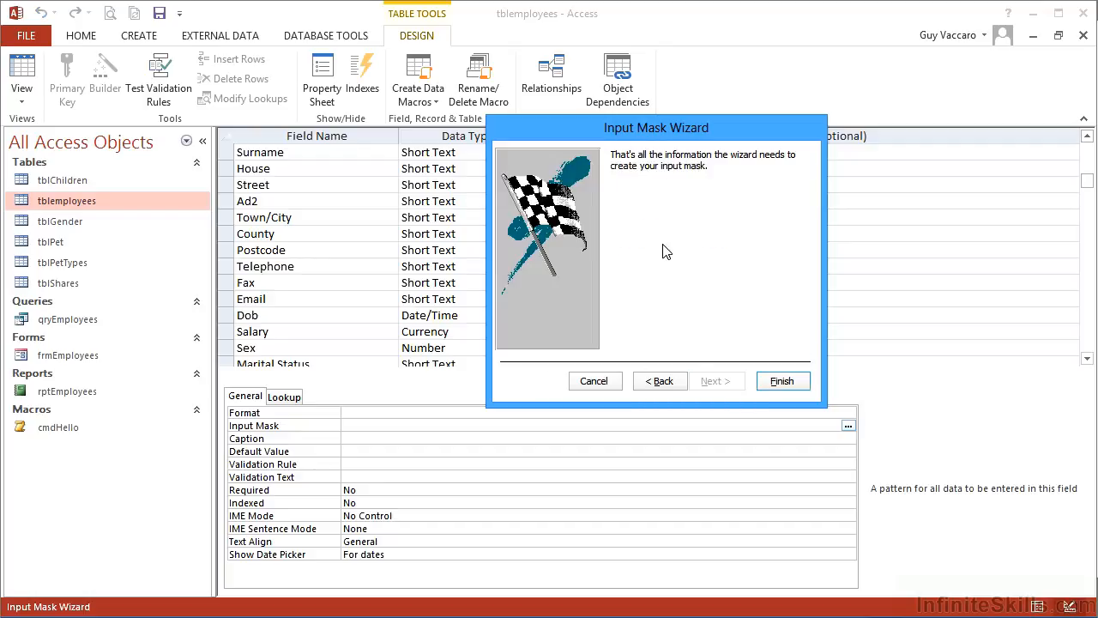
{"action": "left_click", "coordinate": [800, 385]}
Edit the Dob input mask to use ? as the placeholder, making it 99/99/0000;0;?
{"action": "left_click", "coordinate": [422, 425]}
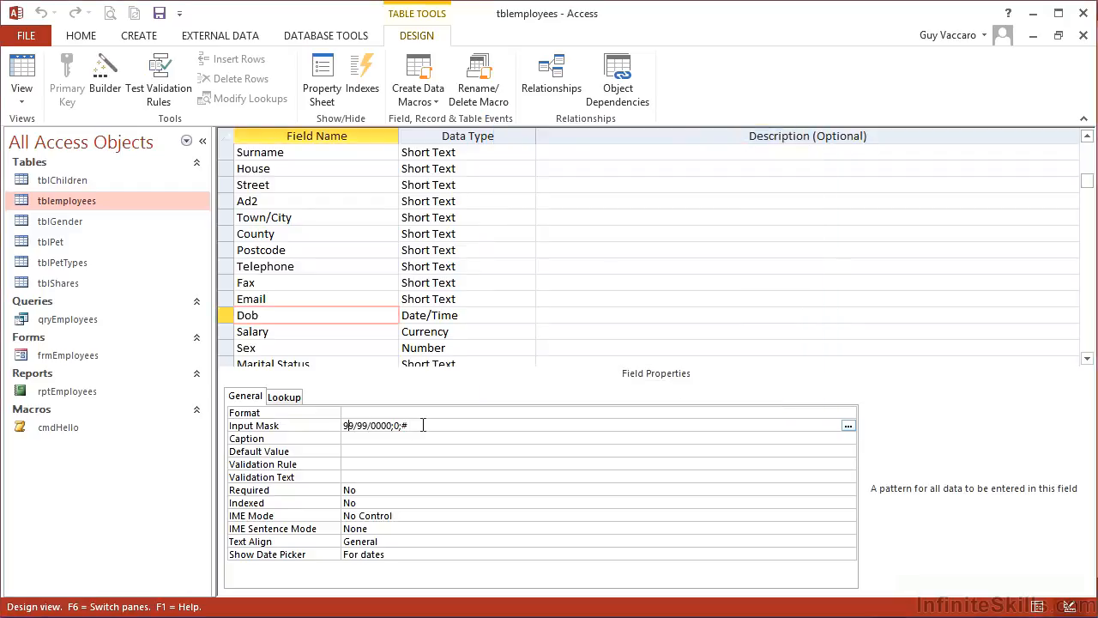
{"action": "key", "text": "Right"}
{"action": "key", "text": "Right"}
{"action": "key", "text": "Right"}
{"action": "key", "text": "BackSpace"}
{"action": "type", "text": "?"}
{"action": "key", "text": "Return"}
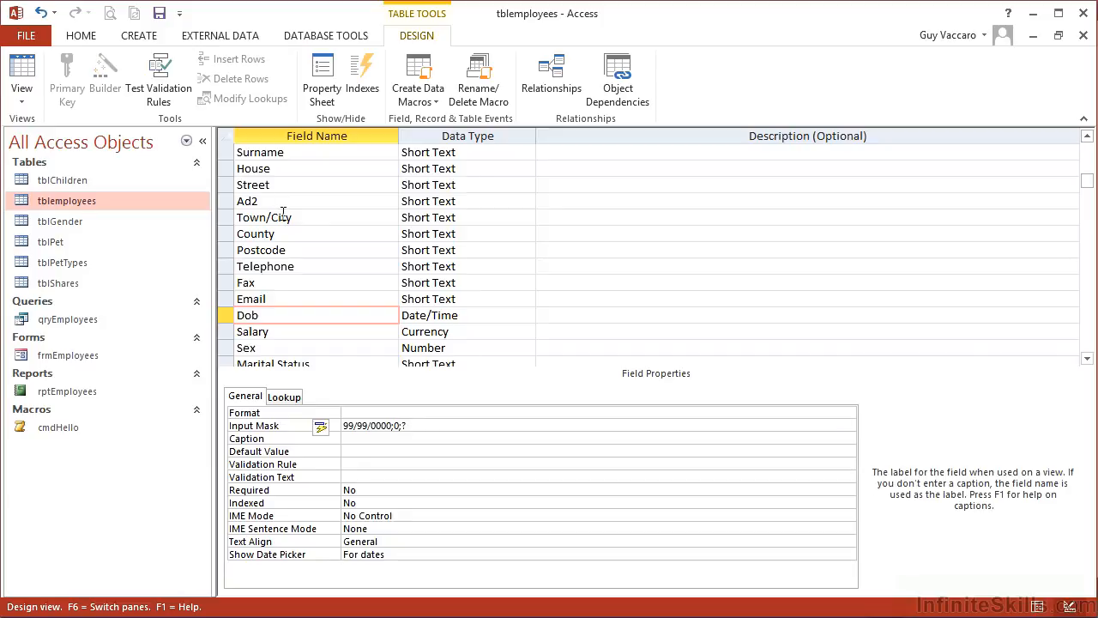
Save the table and switch to Datasheet View
{"action": "left_click", "coordinate": [159, 14]}
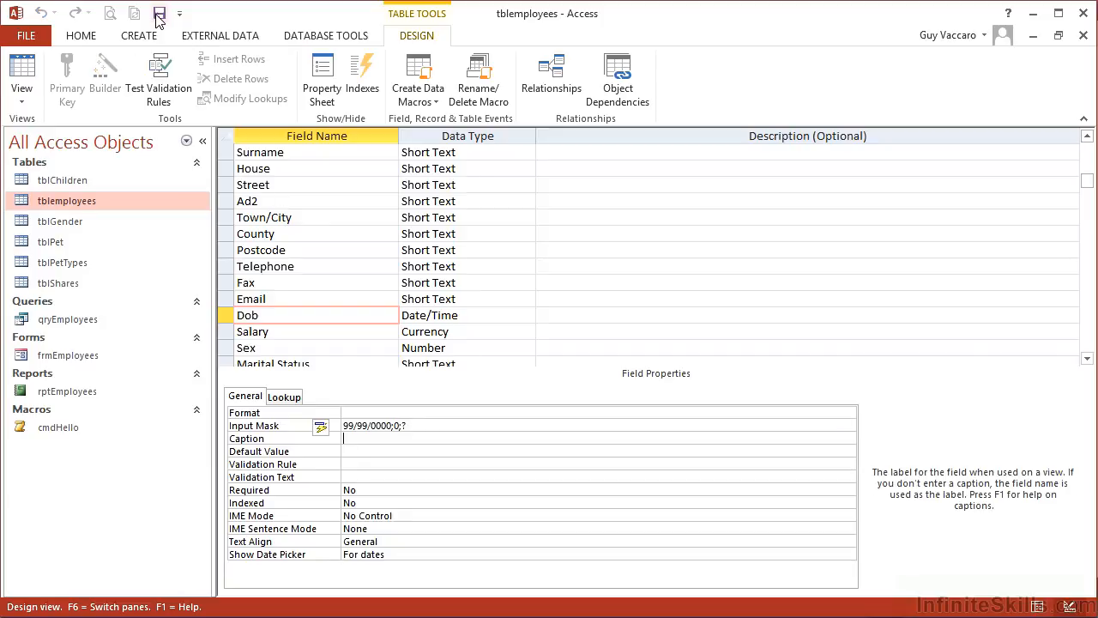
{"action": "left_click", "coordinate": [23, 69]}
{"action": "scroll", "coordinate": [393, 352], "scroll_direction": "down", "scroll_amount": 8}
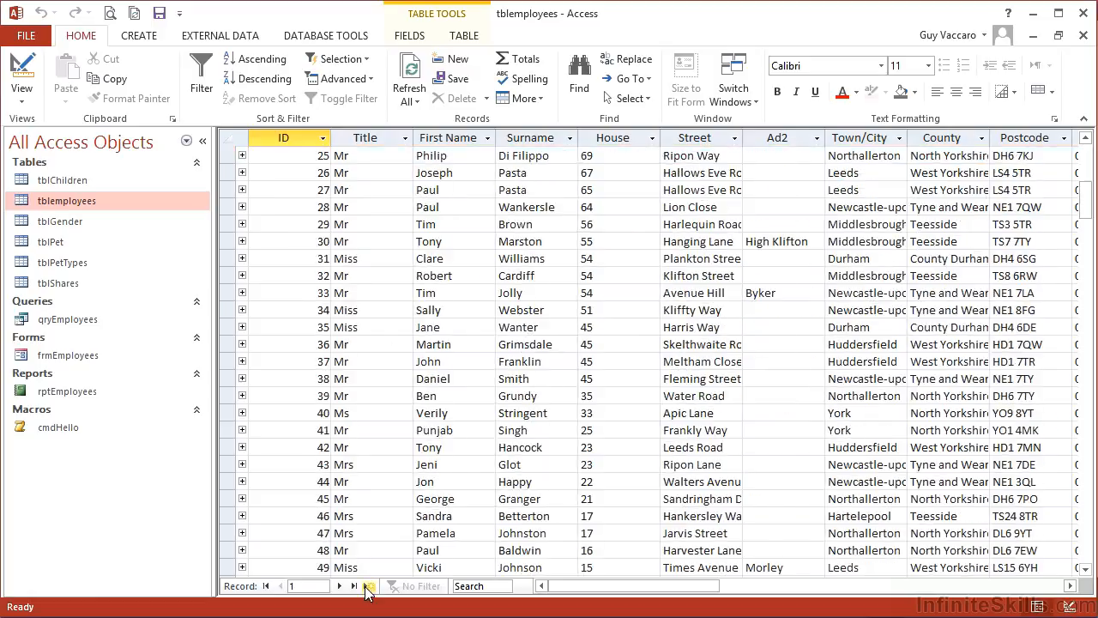
Go to the new blank record and move across to its Dob cell
{"action": "left_click", "coordinate": [368, 586]}
{"action": "scroll", "coordinate": [408, 507], "scroll_direction": "down", "scroll_amount": 1}
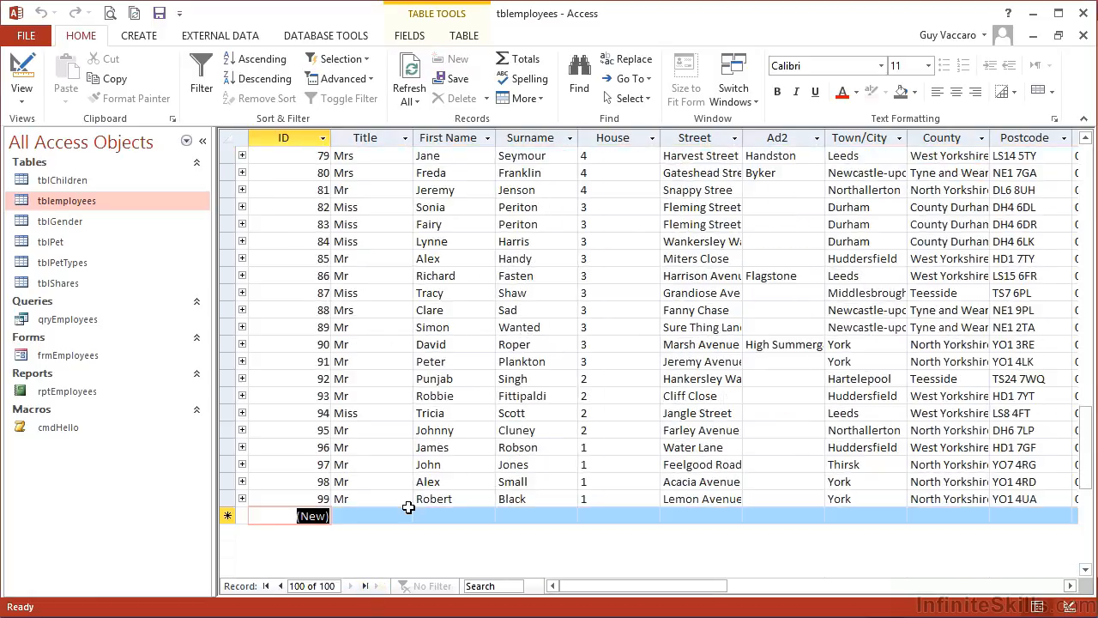
{"action": "key", "text": "Tab"}
{"action": "key", "text": "Tab"}
{"action": "key", "text": "Tab"}
{"action": "key", "text": "Tab"}
{"action": "key", "text": "Tab"}
{"action": "key", "text": "Tab"}
{"action": "key", "text": "Tab"}
{"action": "key", "text": "Tab"}
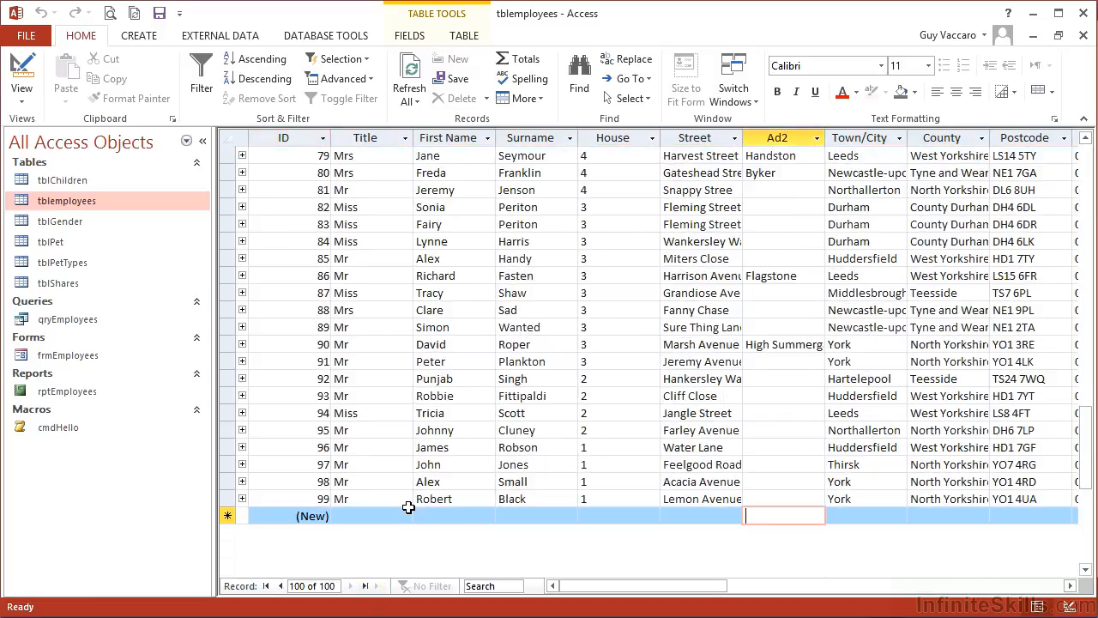
{"action": "key", "text": "Tab"}
{"action": "key", "text": "Tab"}
{"action": "key", "text": "Tab"}
{"action": "key", "text": "Tab"}
{"action": "key", "text": "Tab"}
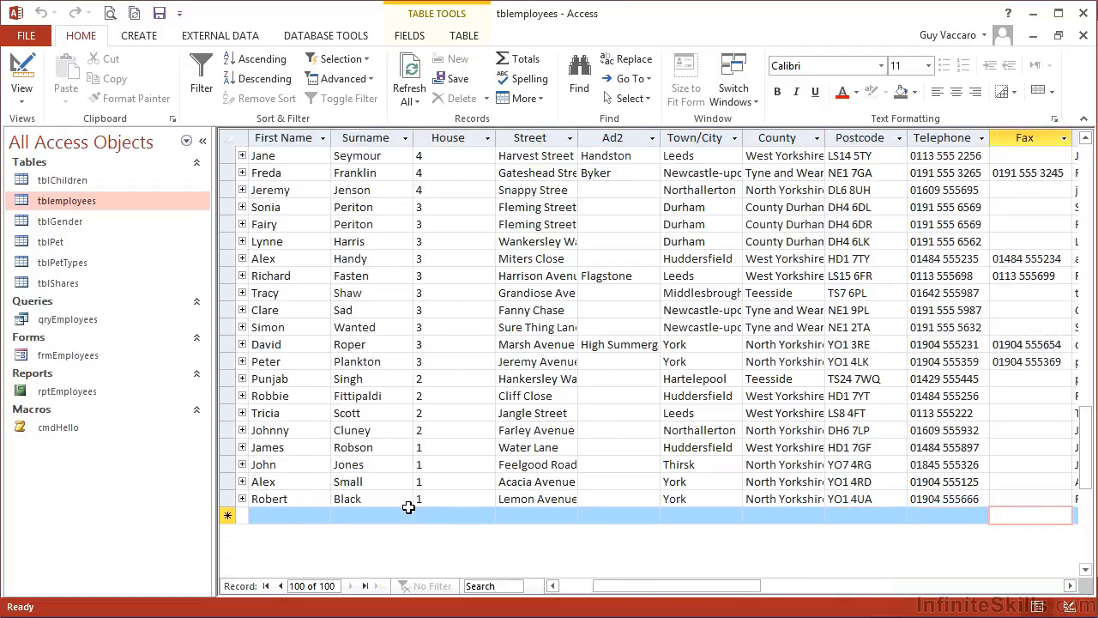
{"action": "left_click", "coordinate": [1071, 586]}
{"action": "left_click", "coordinate": [1071, 586]}
{"action": "left_click", "coordinate": [1071, 586]}
{"action": "left_click", "coordinate": [1071, 586]}
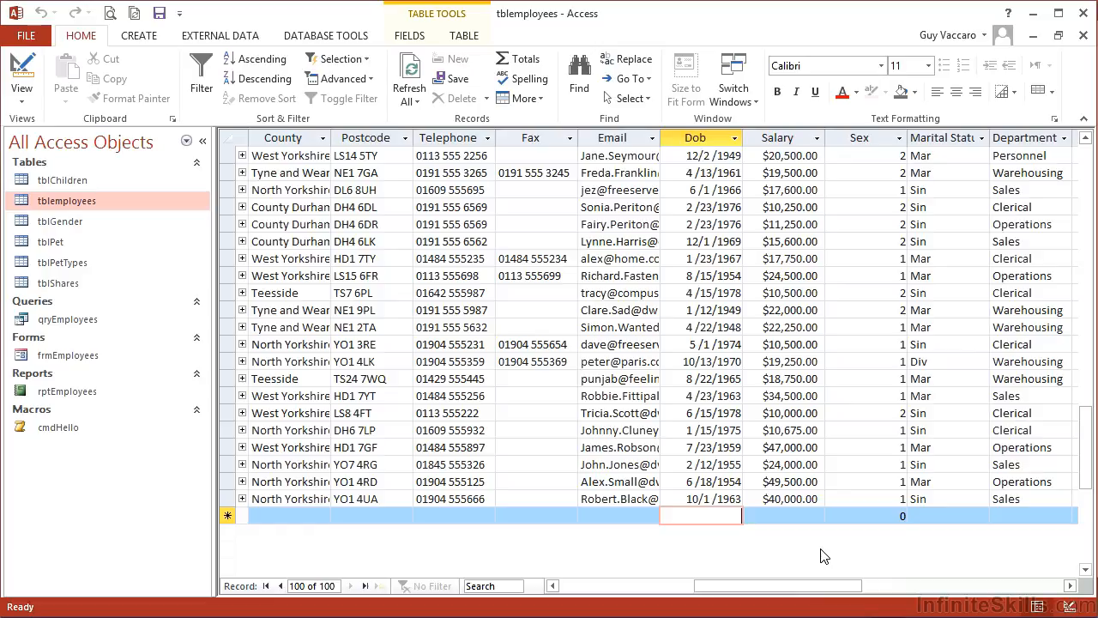
Enter a date of birth in the new record's Dob field using the mask
{"action": "type", "text": "0"}
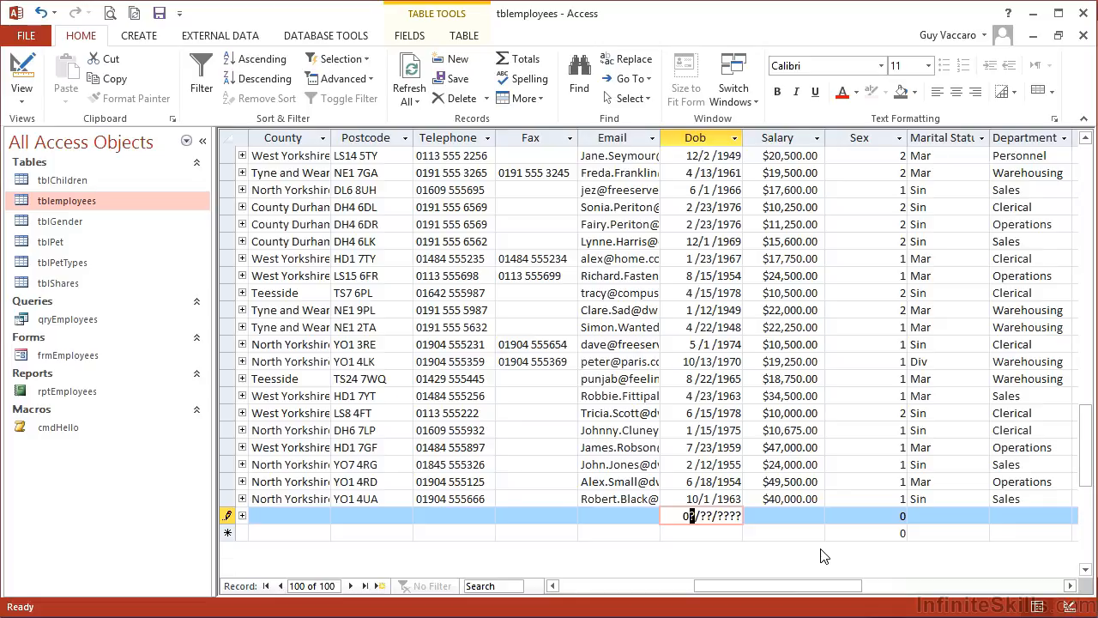
{"action": "type", "text": "1/23/1965"}
{"action": "key", "text": "Tab"}
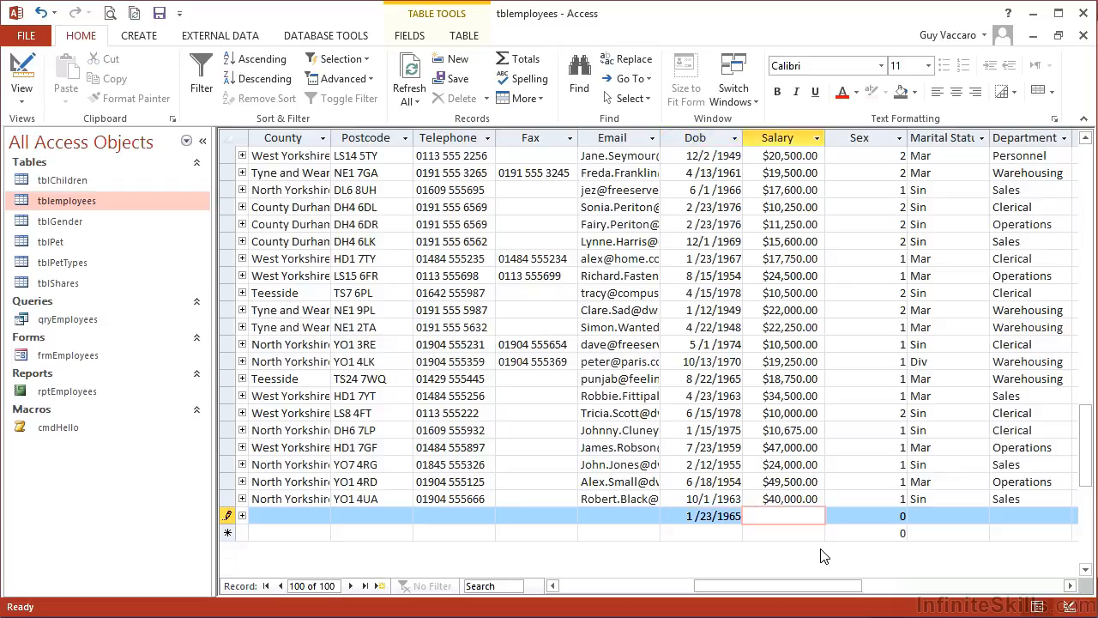
Replace the new record's Dob entry with the invalid date 13/78/1965 and move to the next field
{"action": "key", "text": "shift+Tab"}
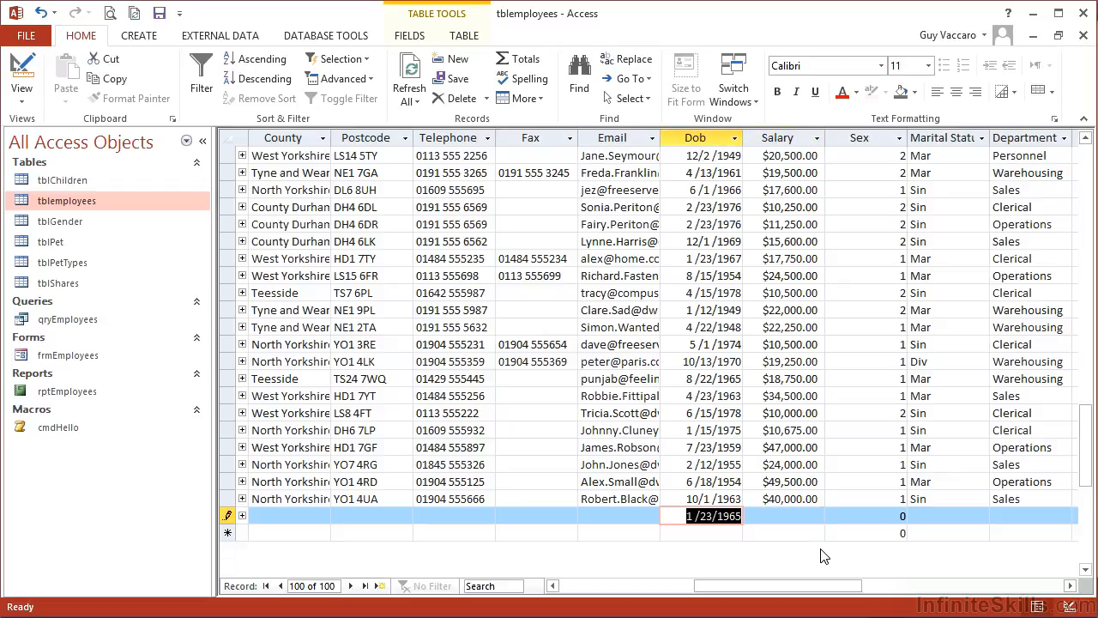
{"action": "key", "text": "Delete"}
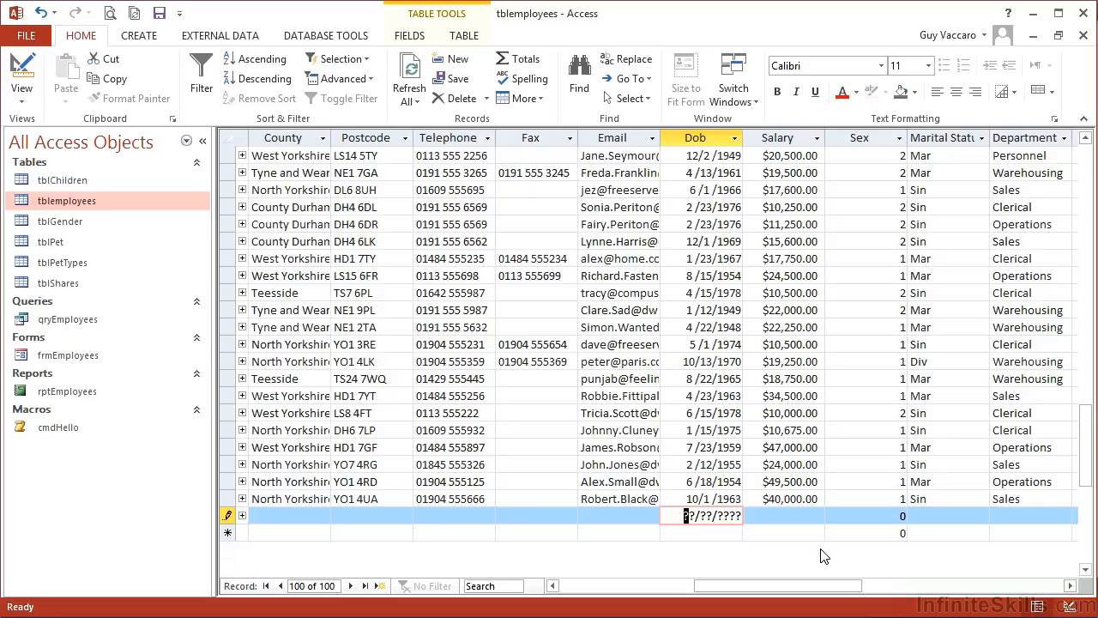
{"action": "type", "text": "13/78/1965"}
{"action": "key", "text": "Tab"}
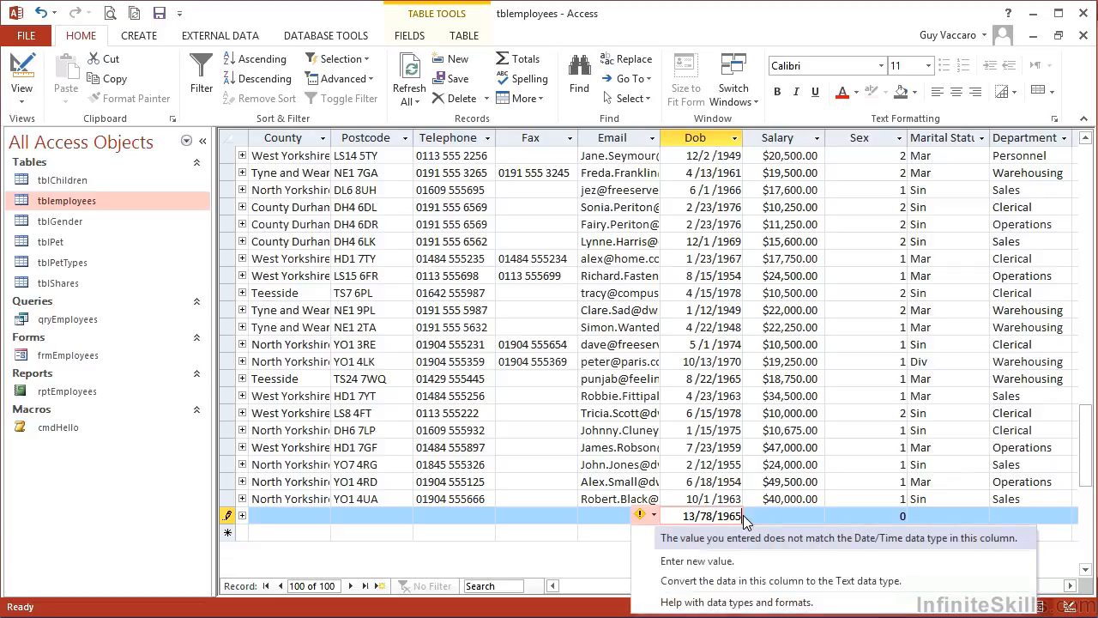
Dismiss the data type error, clear the Dob entry and cancel the new record
{"action": "key", "text": "Down"}
{"action": "key", "text": "Return"}
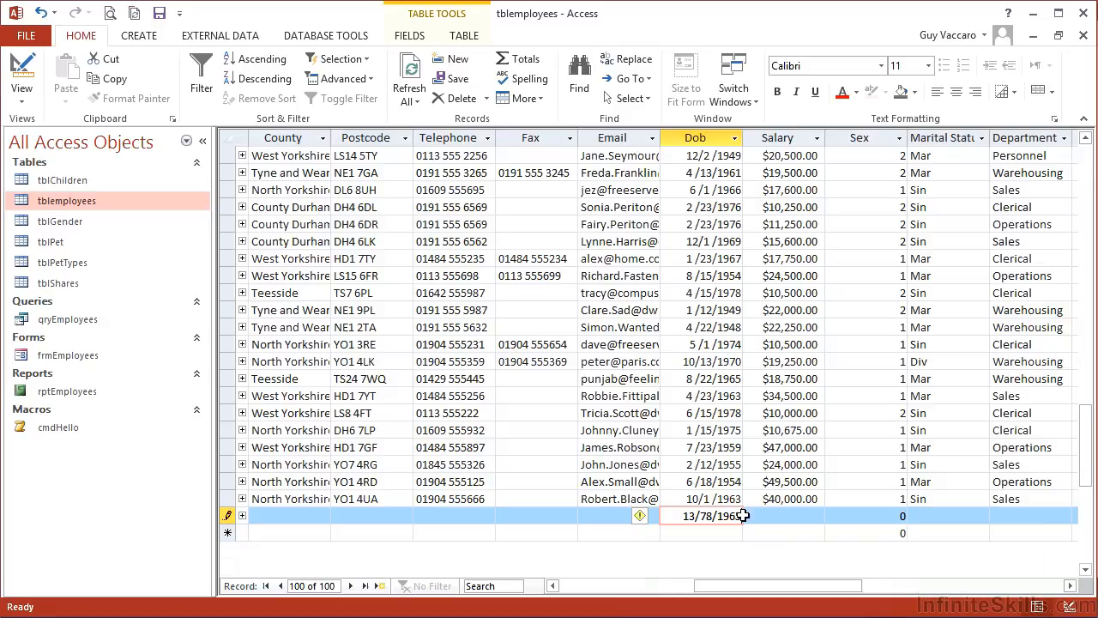
{"action": "key", "text": "Escape"}
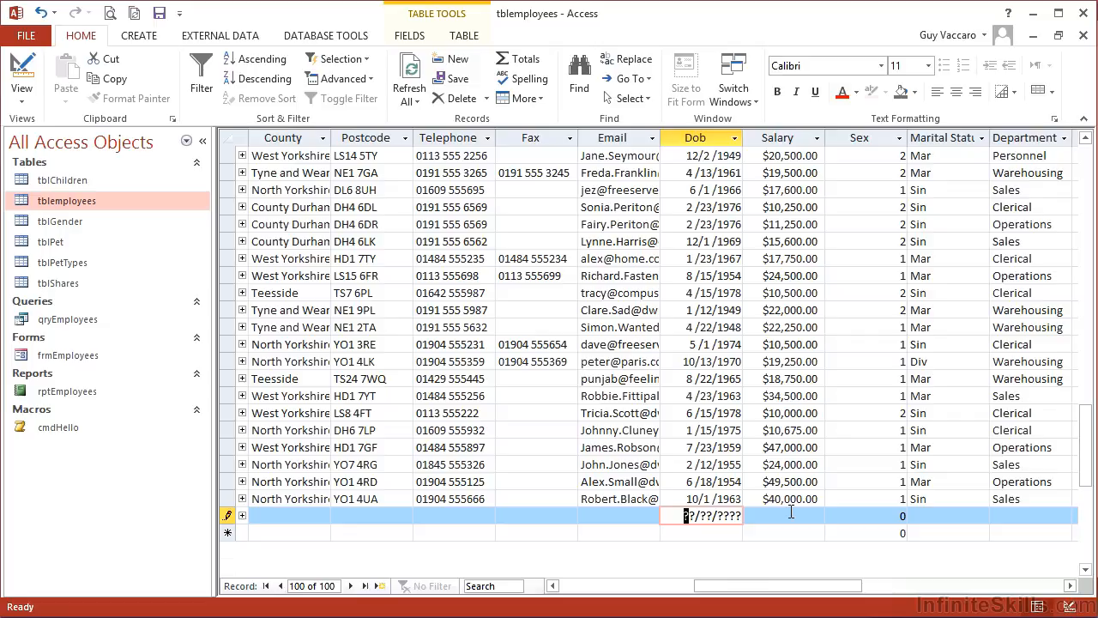
{"action": "key", "text": "Escape"}
{"action": "key", "text": "Escape"}
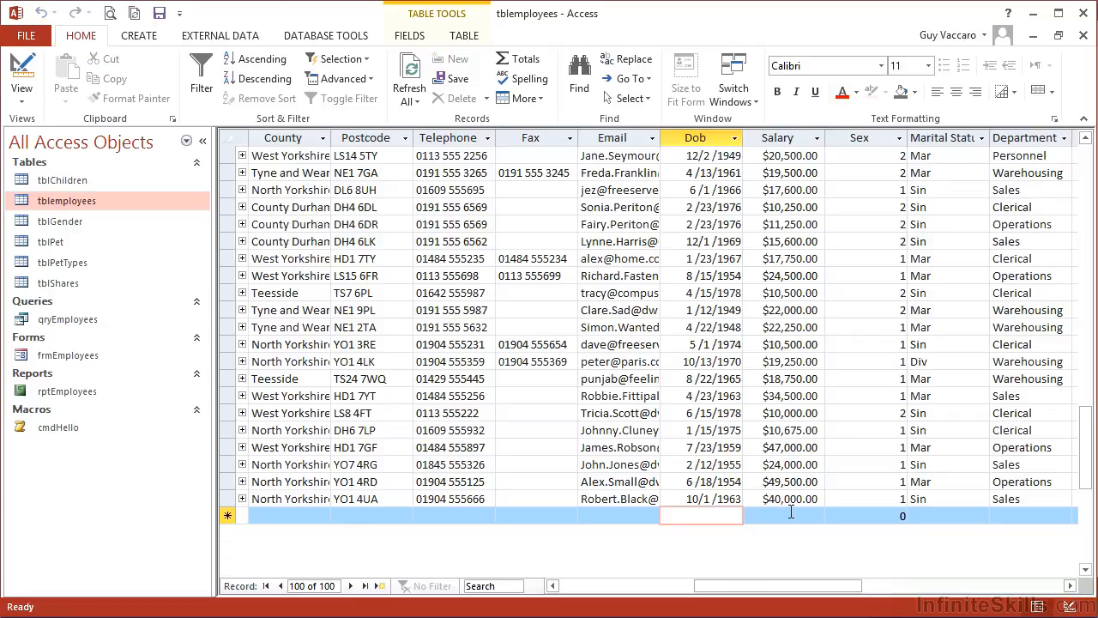
Switch to Design View and compare the Dob input mask with the input mask character reference
{"action": "left_click", "coordinate": [21, 72]}
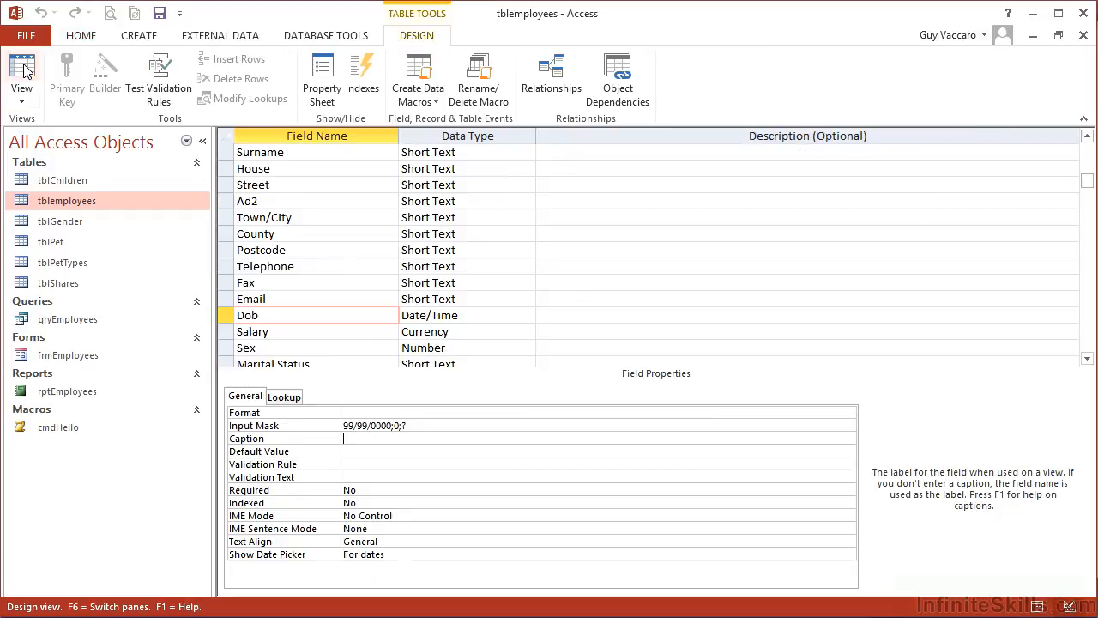
{"action": "left_click", "coordinate": [428, 425]}
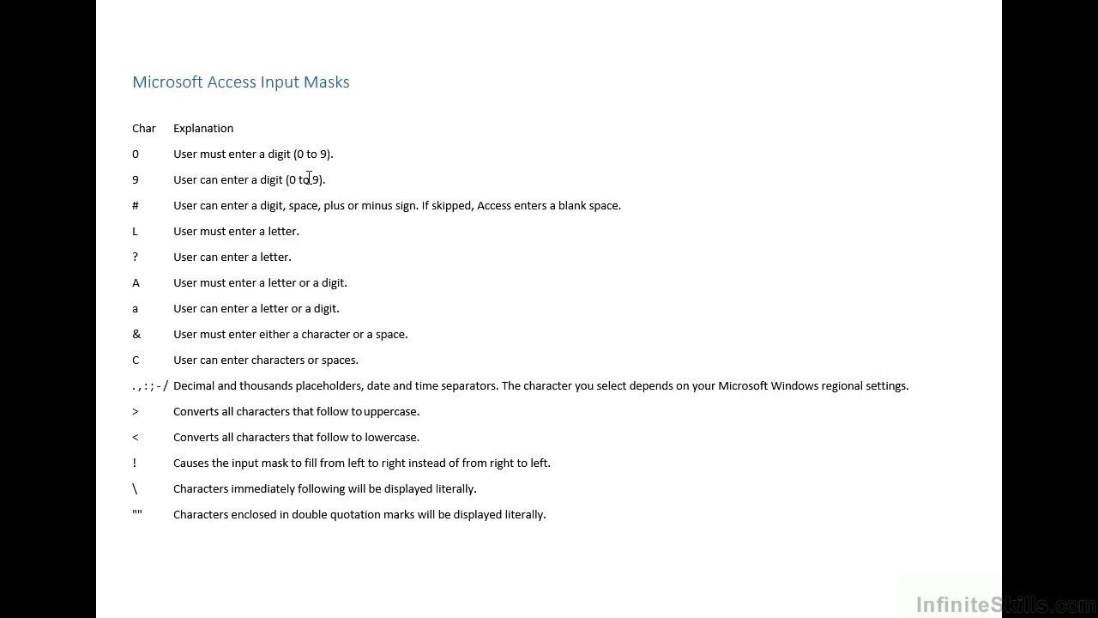
{"action": "key", "text": "alt+Tab"}
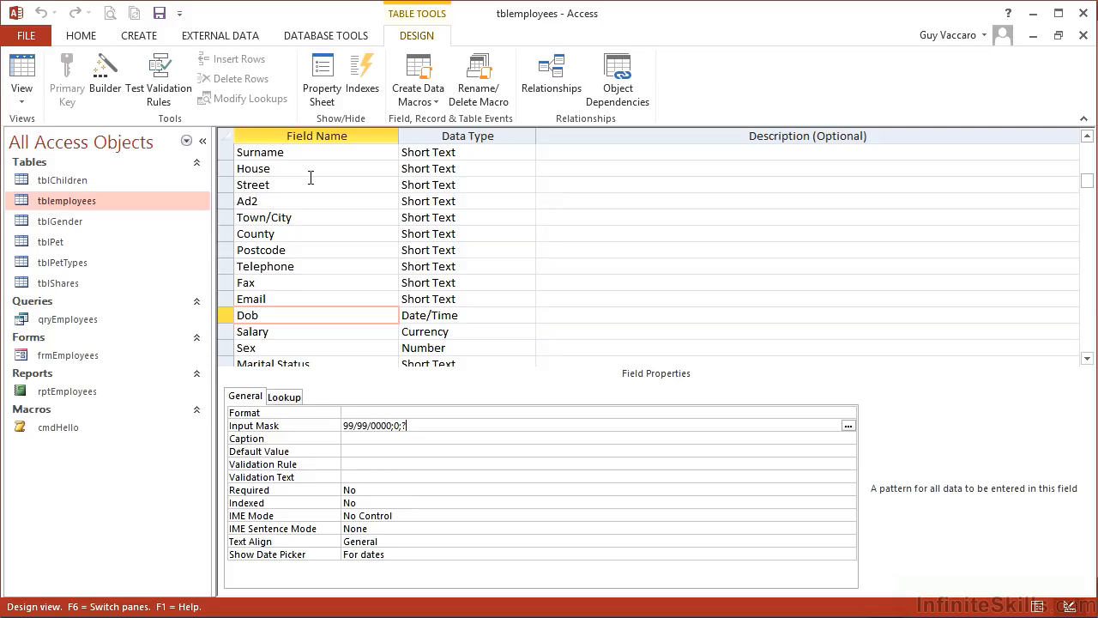
Switch to Datasheet View, go to the new blank record and move across to its Dob cell
{"action": "left_click", "coordinate": [20, 73]}
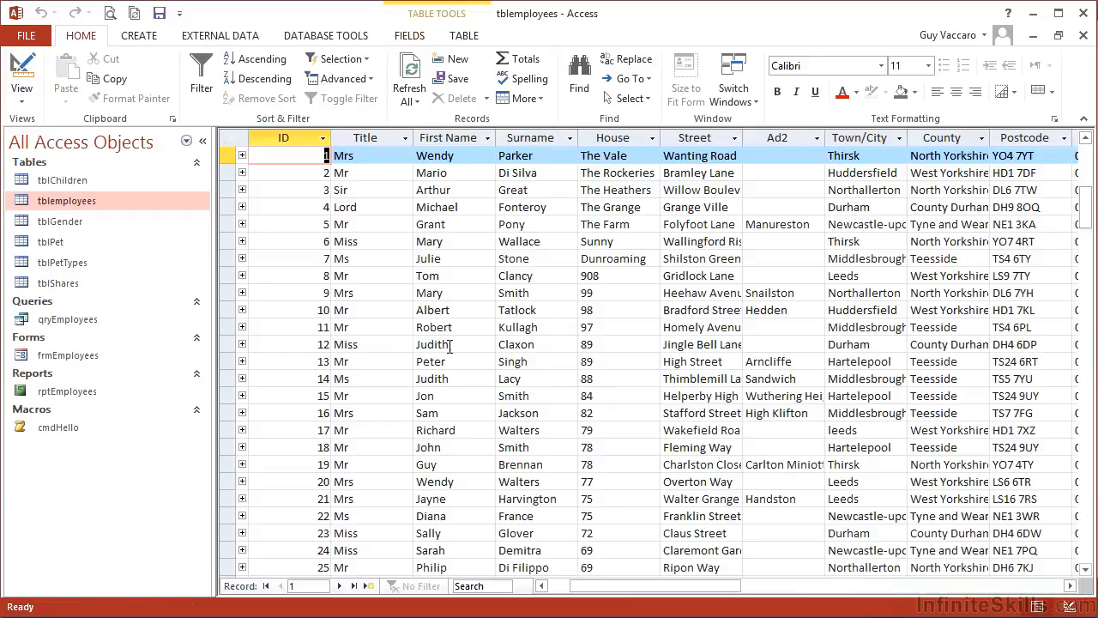
{"action": "left_click", "coordinate": [370, 586]}
{"action": "left_click", "coordinate": [413, 567]}
{"action": "key", "text": "Tab"}
{"action": "key", "text": "Tab"}
{"action": "key", "text": "Tab"}
{"action": "key", "text": "Tab"}
{"action": "key", "text": "Tab"}
{"action": "key", "text": "Tab"}
{"action": "key", "text": "Tab"}
{"action": "key", "text": "Tab"}
{"action": "key", "text": "Tab"}
{"action": "key", "text": "Tab"}
{"action": "key", "text": "Tab"}
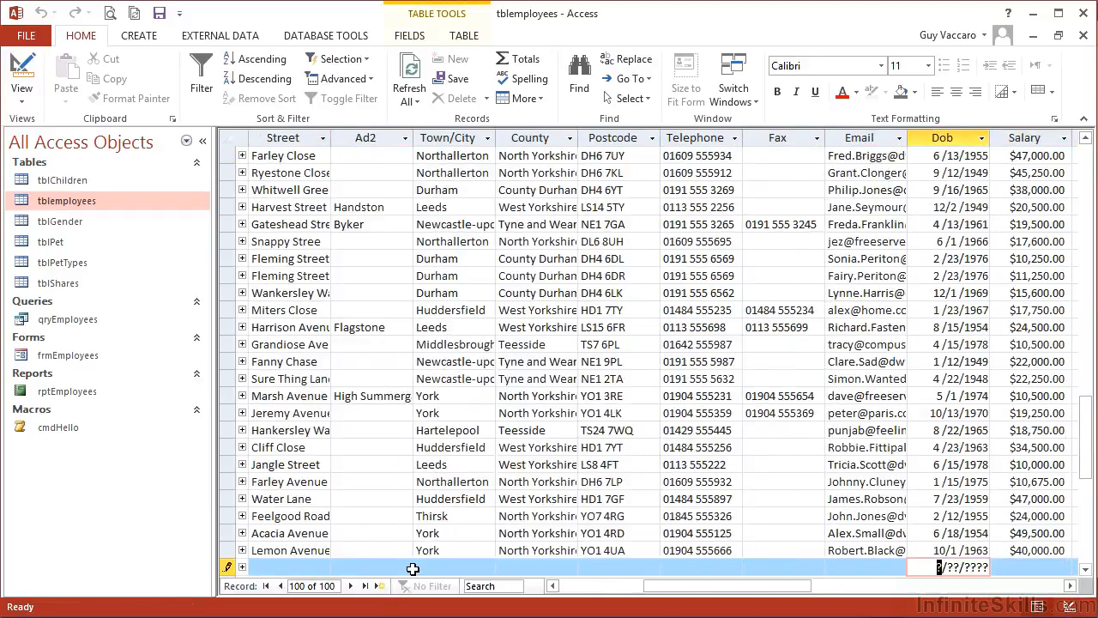
Try entering only the year 1967 in the Dob field, skipping day and month, then clear the entry
{"action": "key", "text": "Right"}
{"action": "key", "text": "Right"}
{"action": "key", "text": "Right"}
{"action": "type", "text": "1967"}
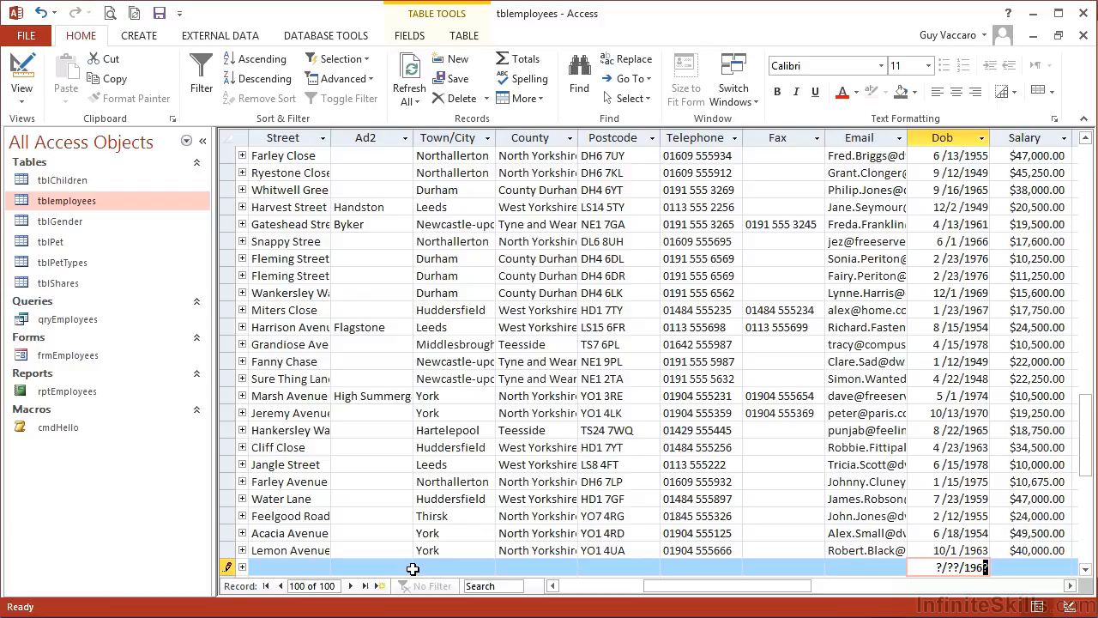
{"action": "key", "text": "Tab"}
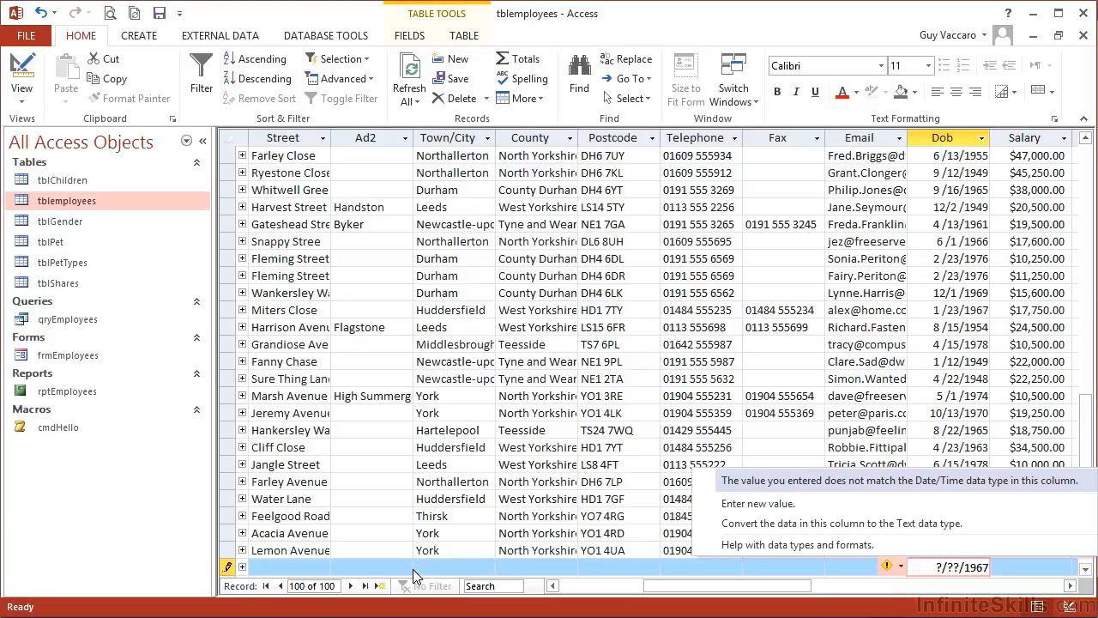
{"action": "key", "text": "Escape"}
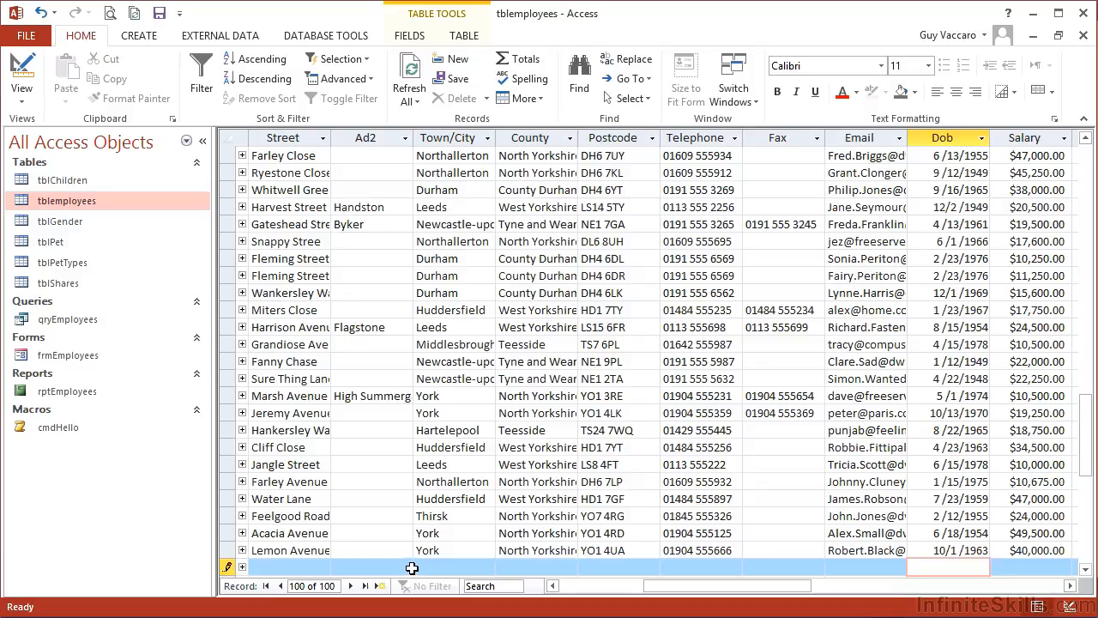
Switch to Design View and change 9 placeholders in the Dob input mask to 0 so those digits are required
{"action": "left_click", "coordinate": [16, 70]}
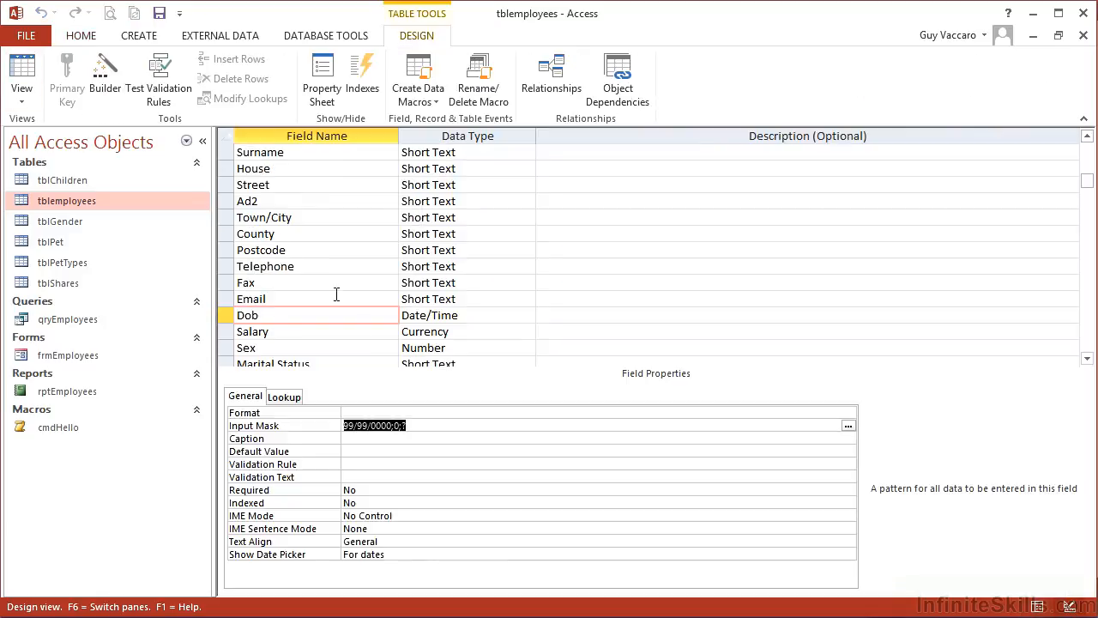
{"action": "left_click", "coordinate": [374, 429]}
{"action": "key", "text": "BackSpace"}
{"action": "type", "text": "0"}
{"action": "key", "text": "Right"}
{"action": "key", "text": "Right"}
{"action": "key", "text": "Delete"}
{"action": "type", "text": "0"}
{"action": "key", "text": "alt+Tab"}
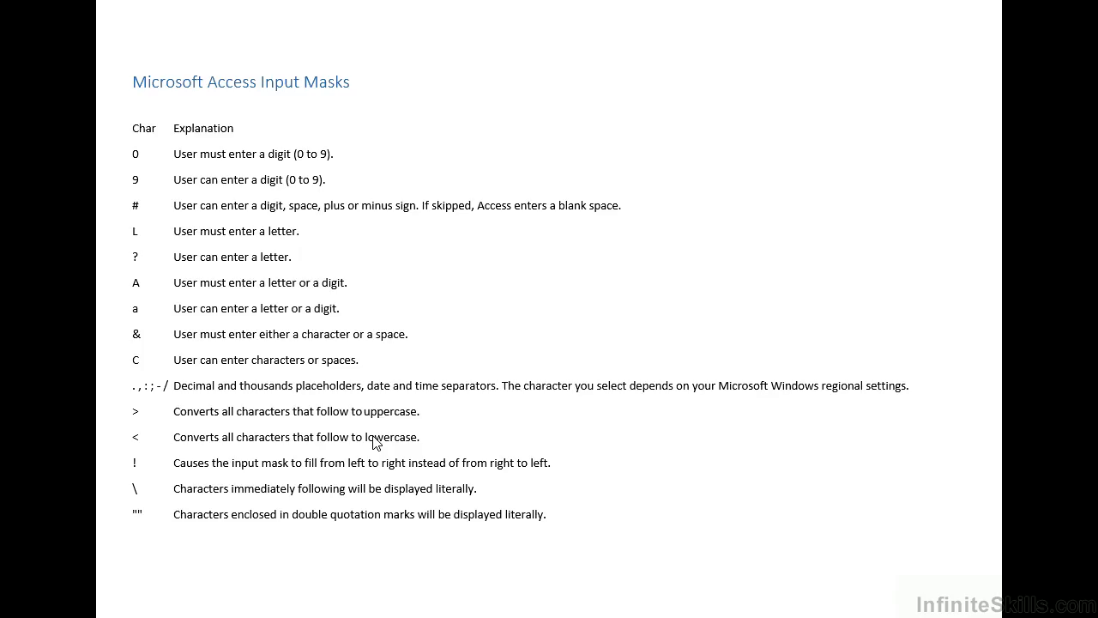